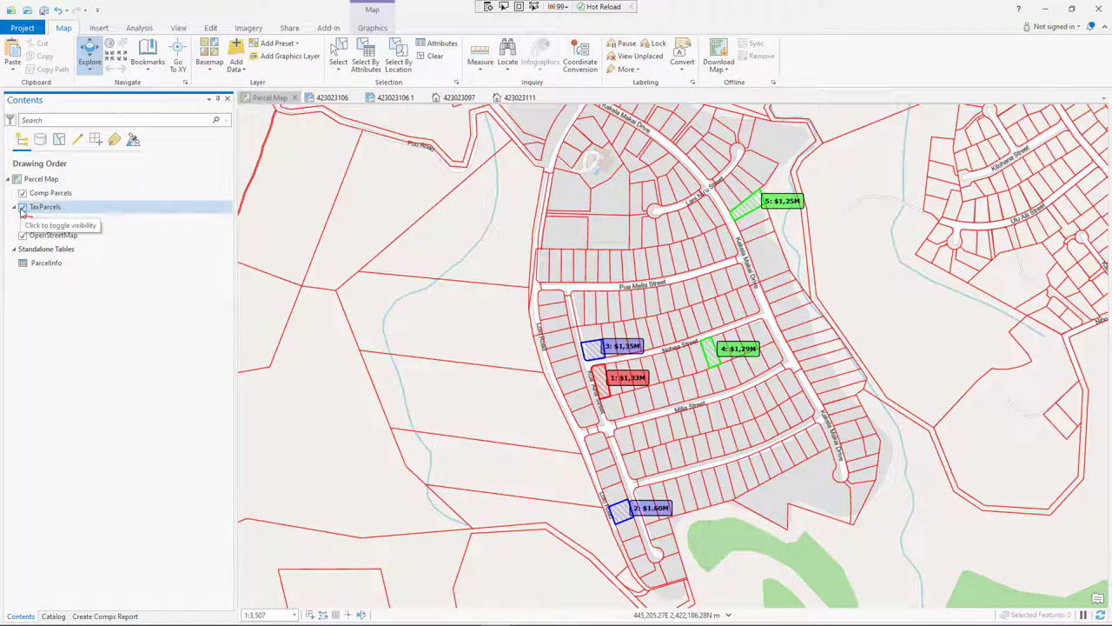
click(23, 207)
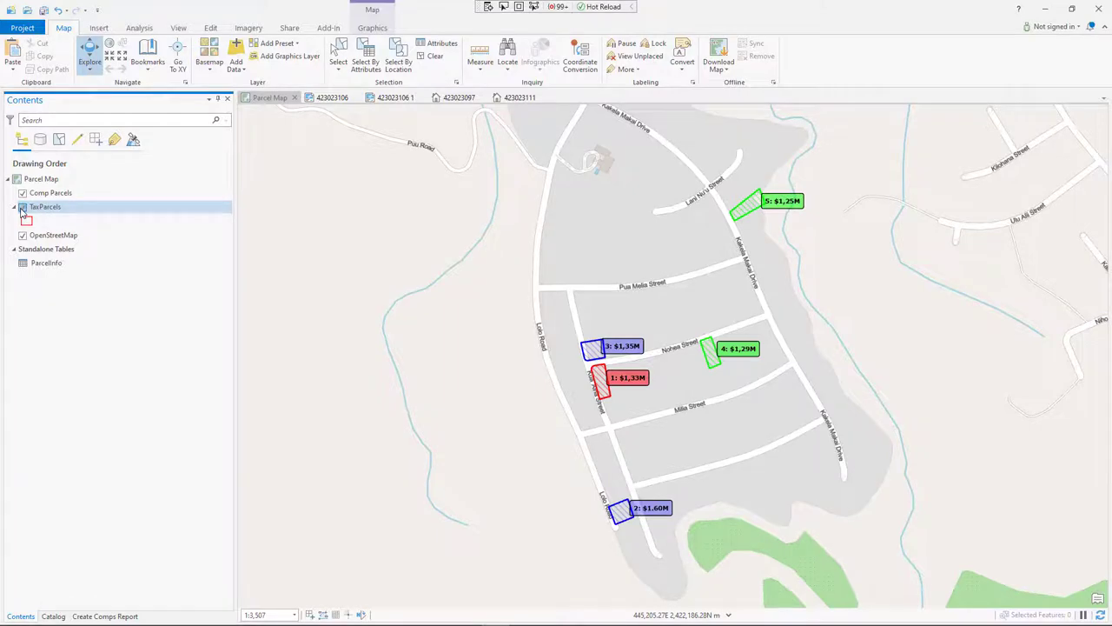
click(23, 208)
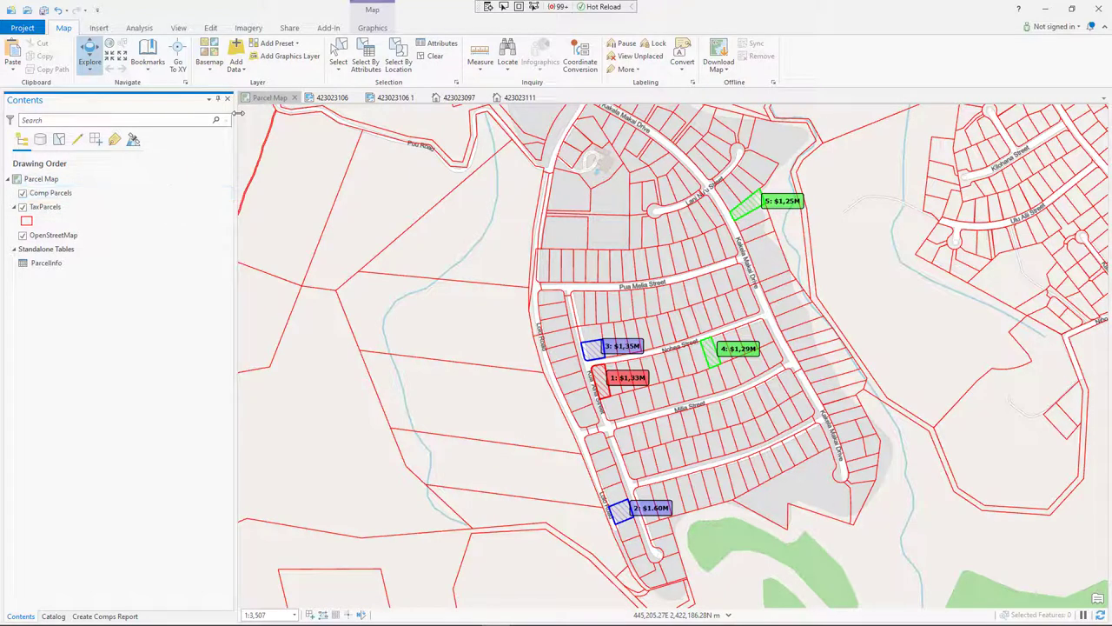
click(261, 100)
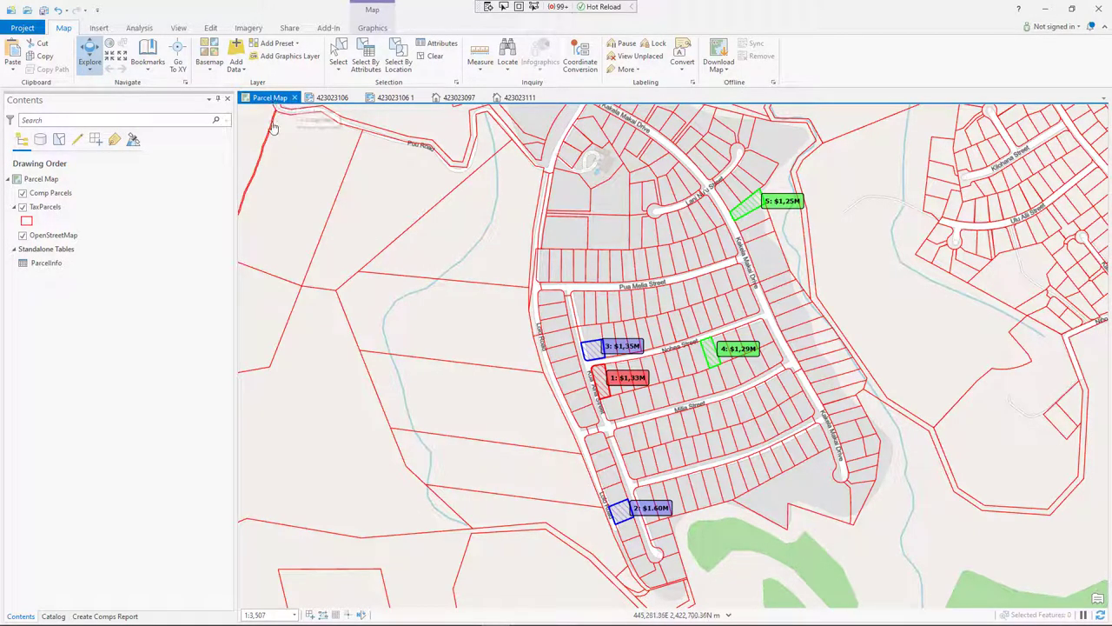
- Show the 423023106 comps report layout with the project Catalog pane beside it
click(321, 98)
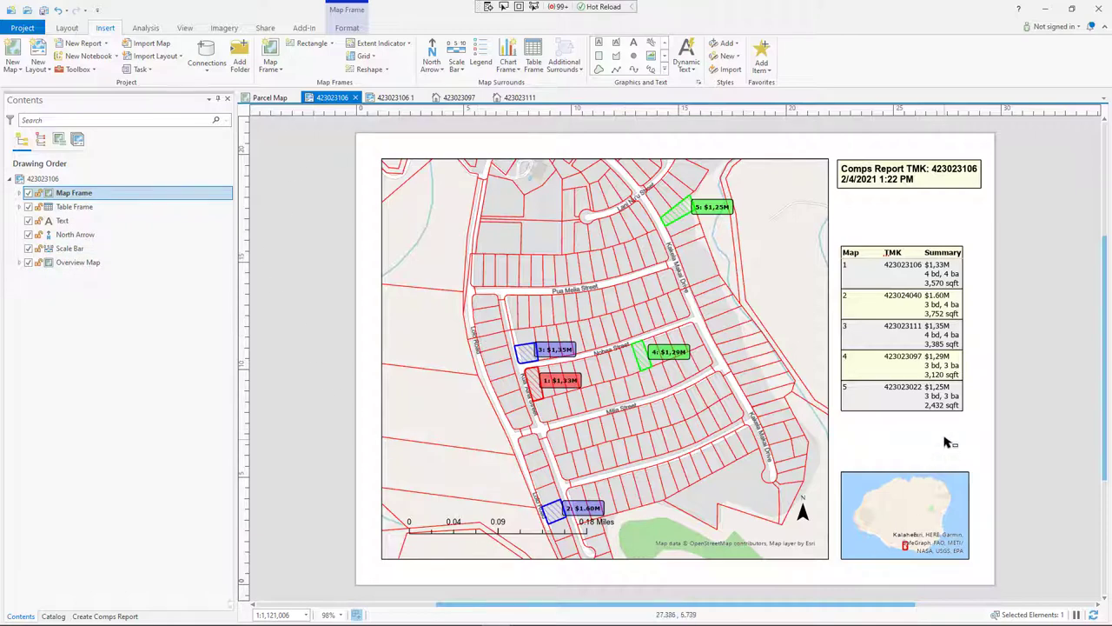
click(54, 615)
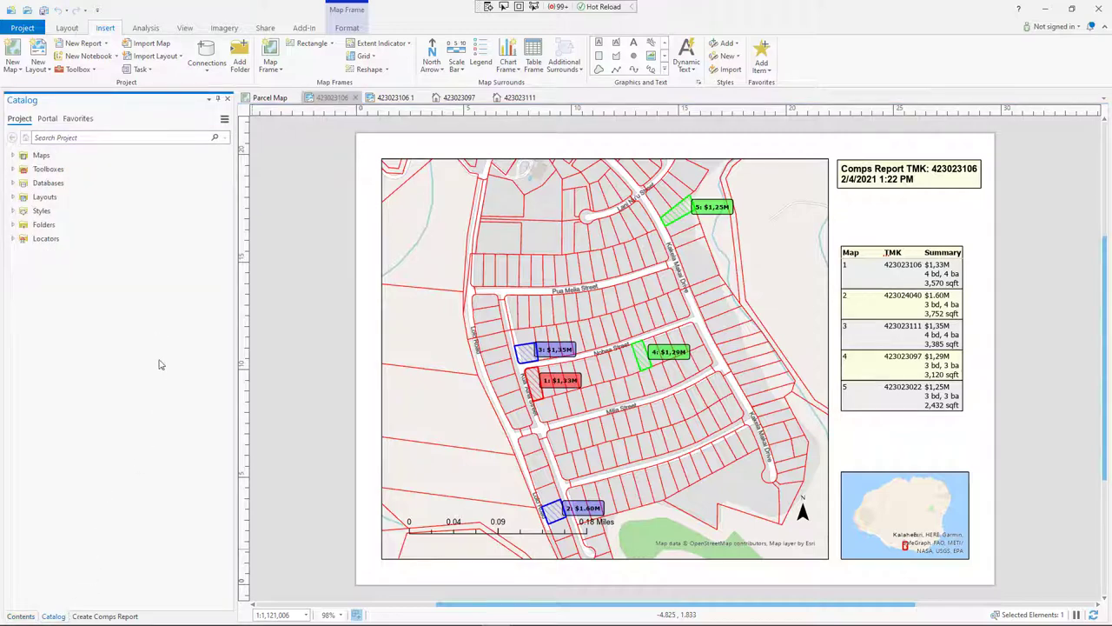
- Expand Maps in the Catalog and open the Kauai Overview Map
click(12, 155)
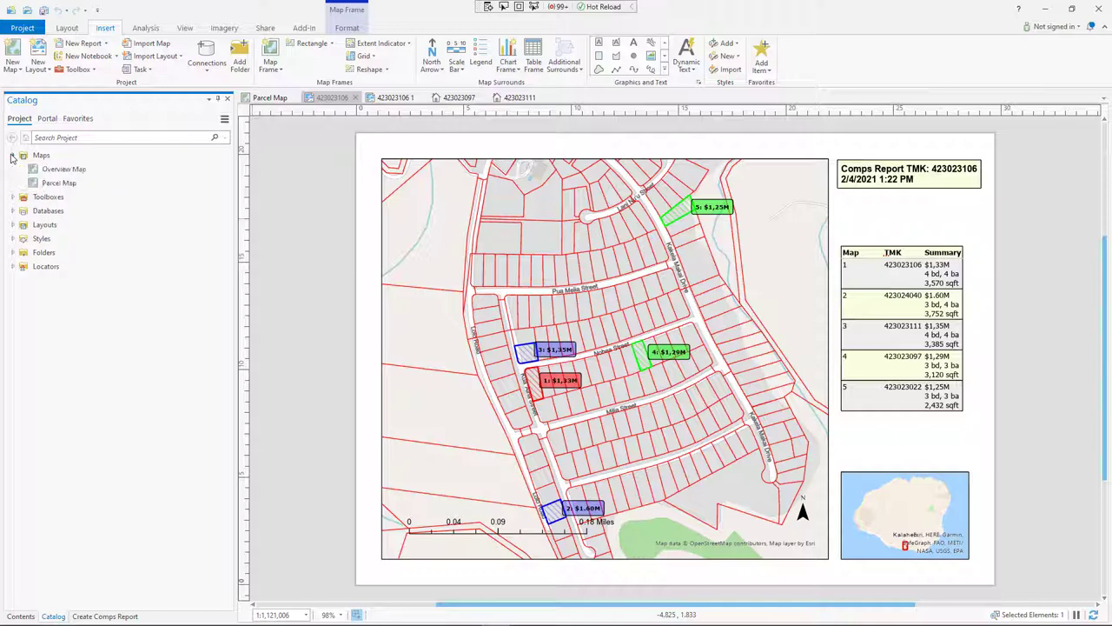
double_click(62, 170)
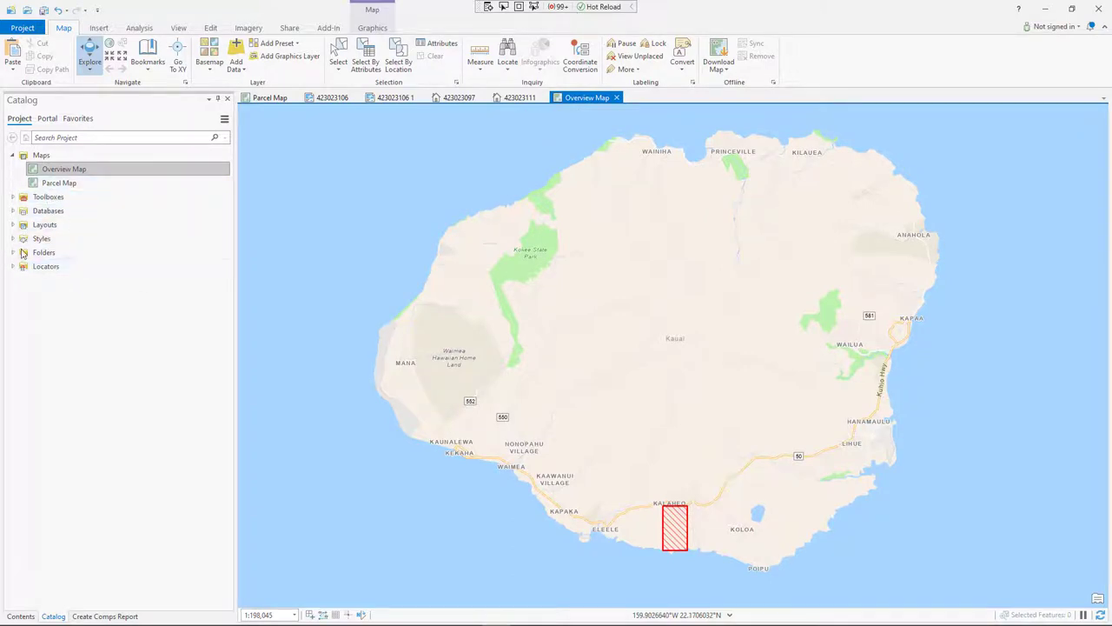
- Expand Databases to list ParcelSample.gdb, then toggle Parcel Map and Overview Map, ending on Overview Map
click(12, 212)
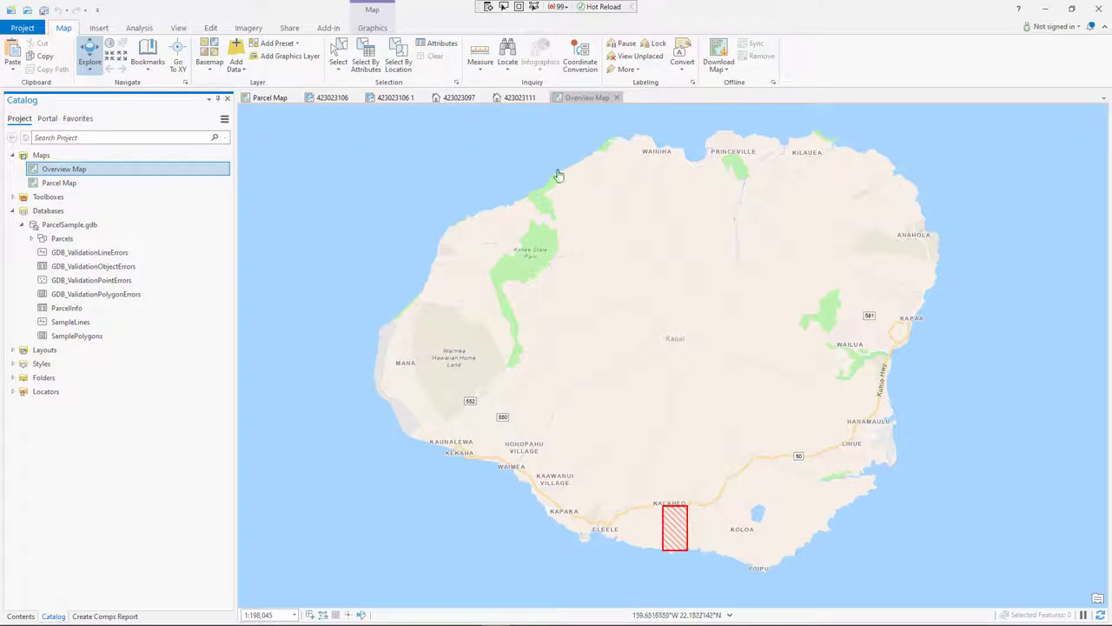
click(570, 101)
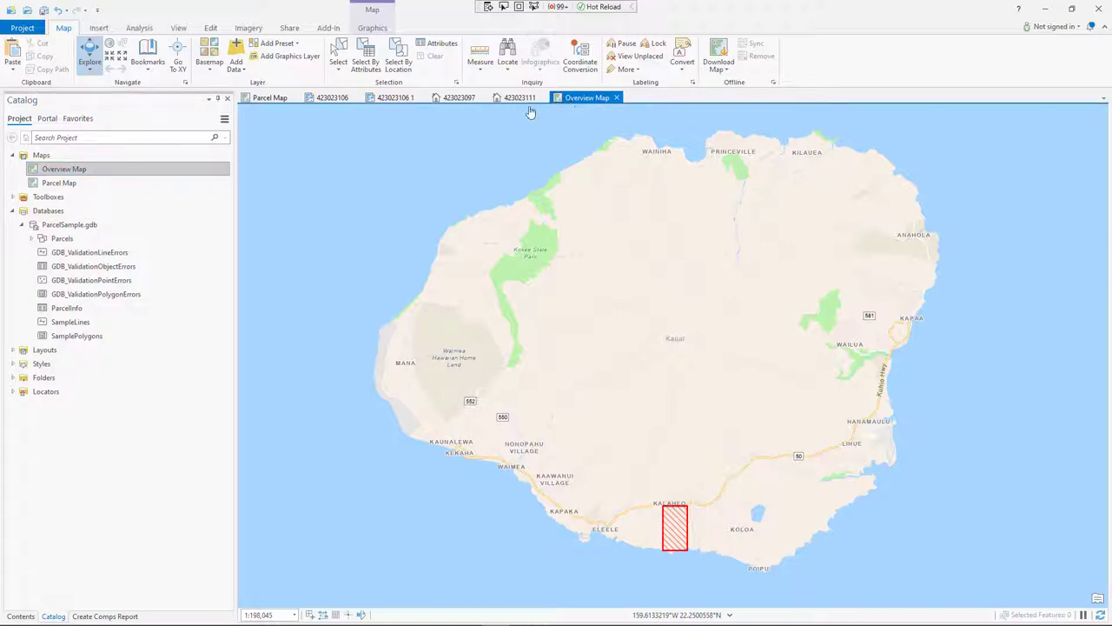
click(269, 98)
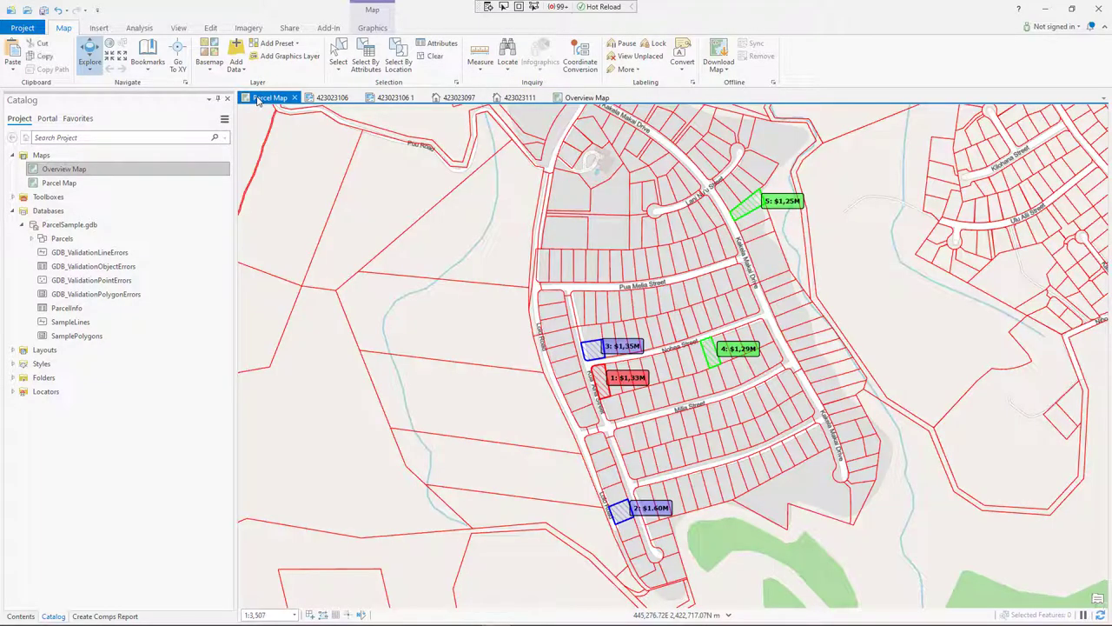
click(585, 98)
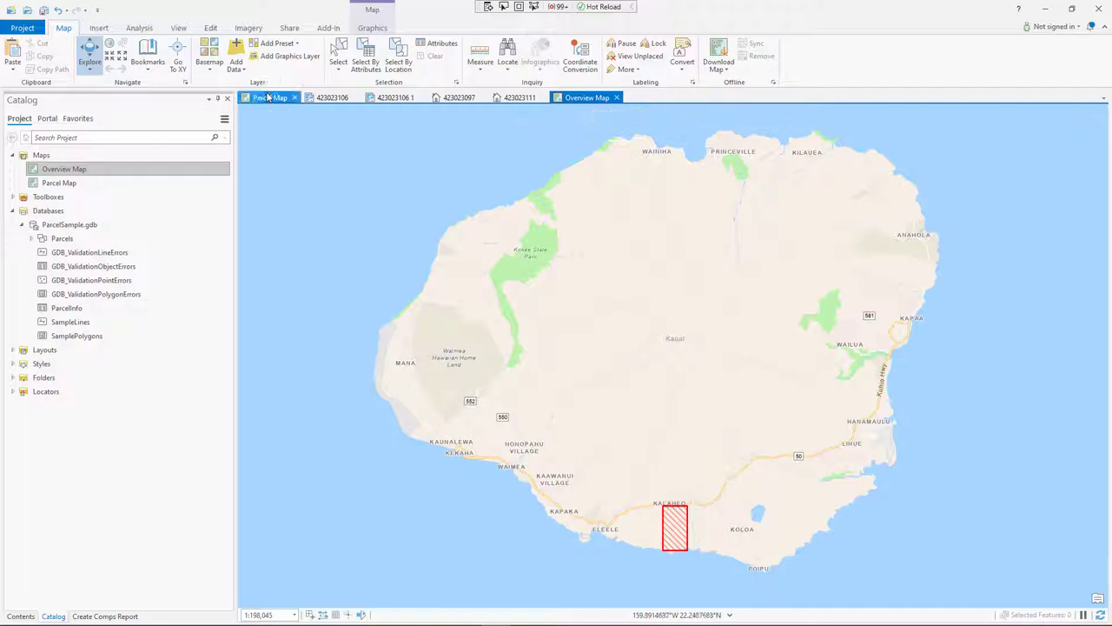
- Review both 423023106 layouts, then show the 423023097 parcel web page past the debugger break
click(331, 98)
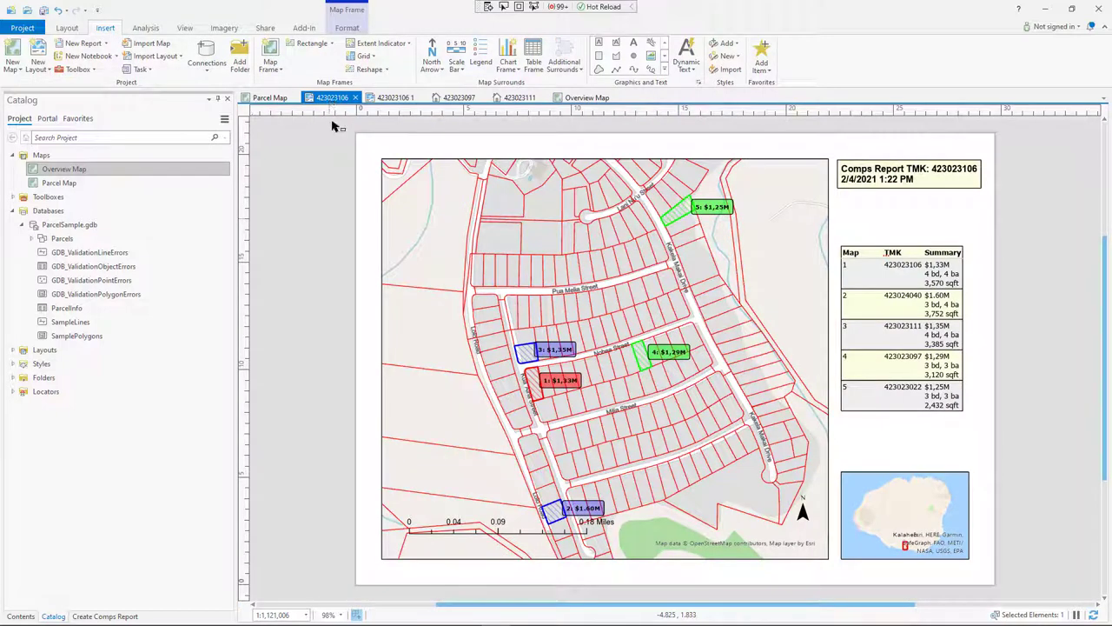
click(394, 99)
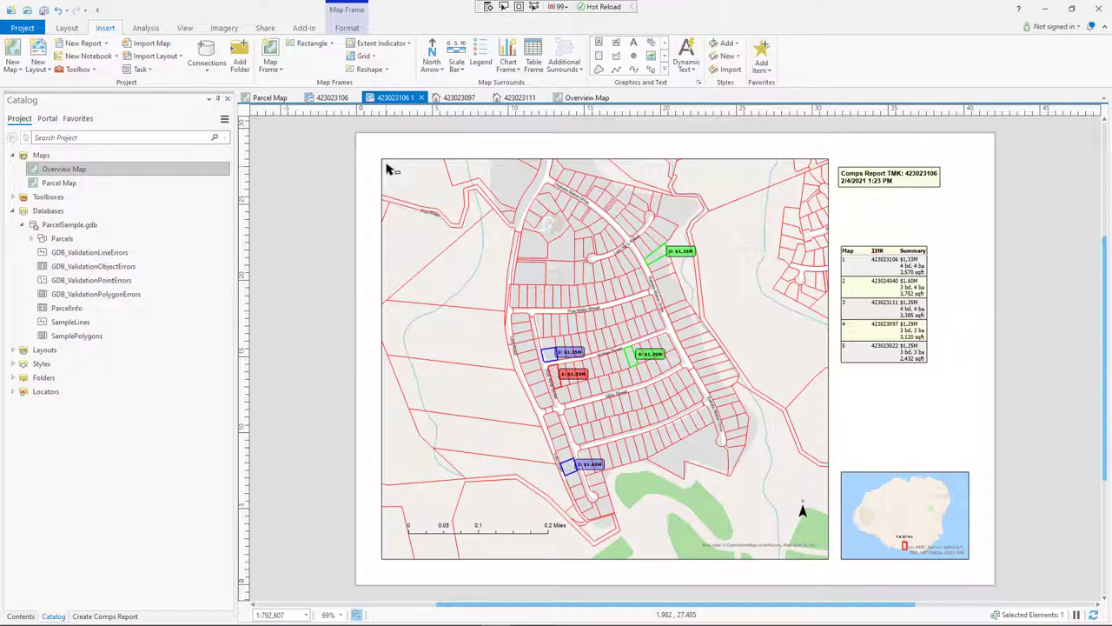
click(467, 104)
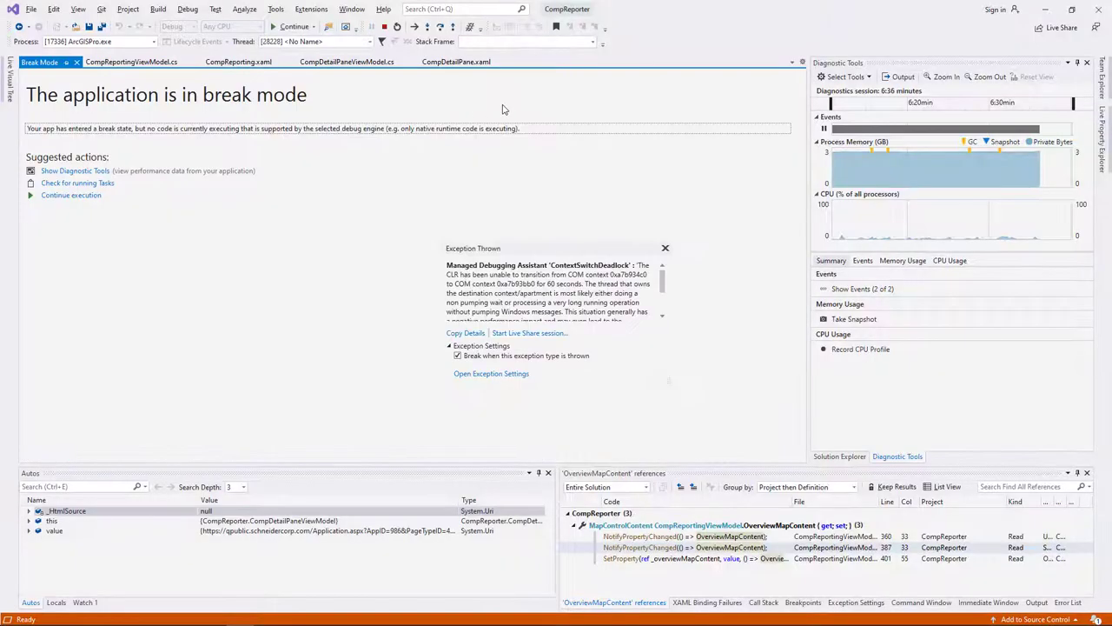
click(294, 26)
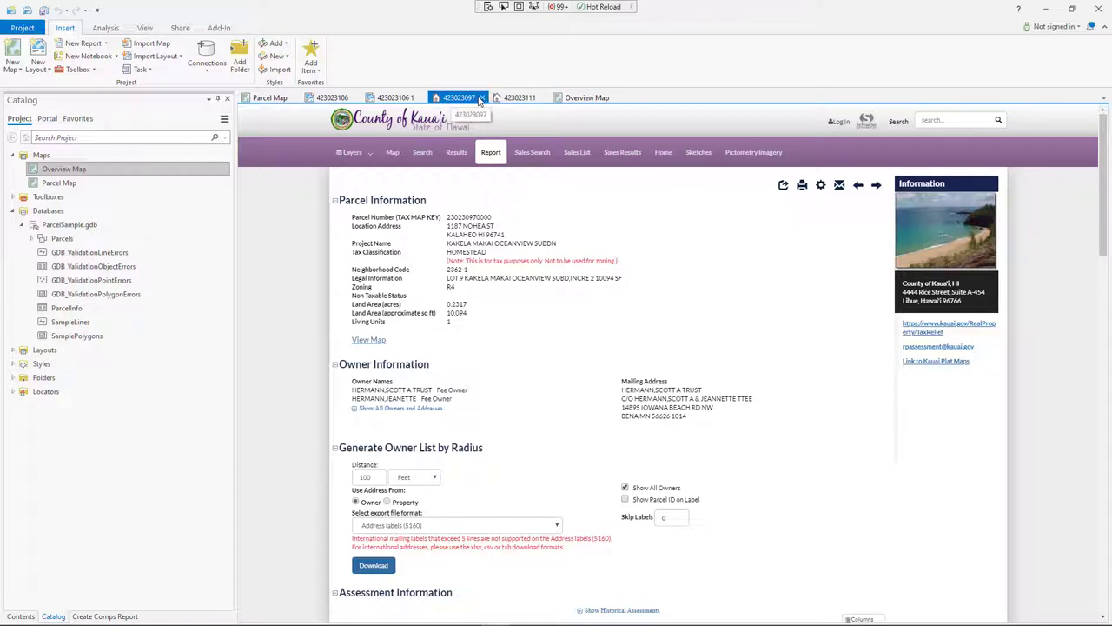
- View the 423023111 parcel page, selecting GDB_ValidationObjectErrors in the Catalog along the way
click(508, 100)
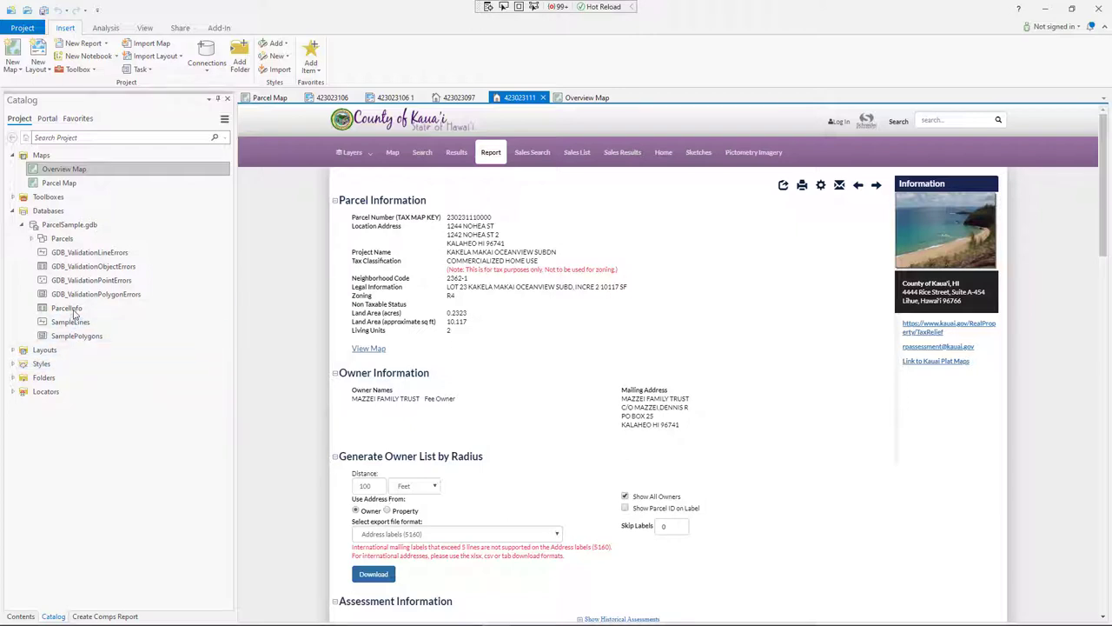
mouse_move(76, 315)
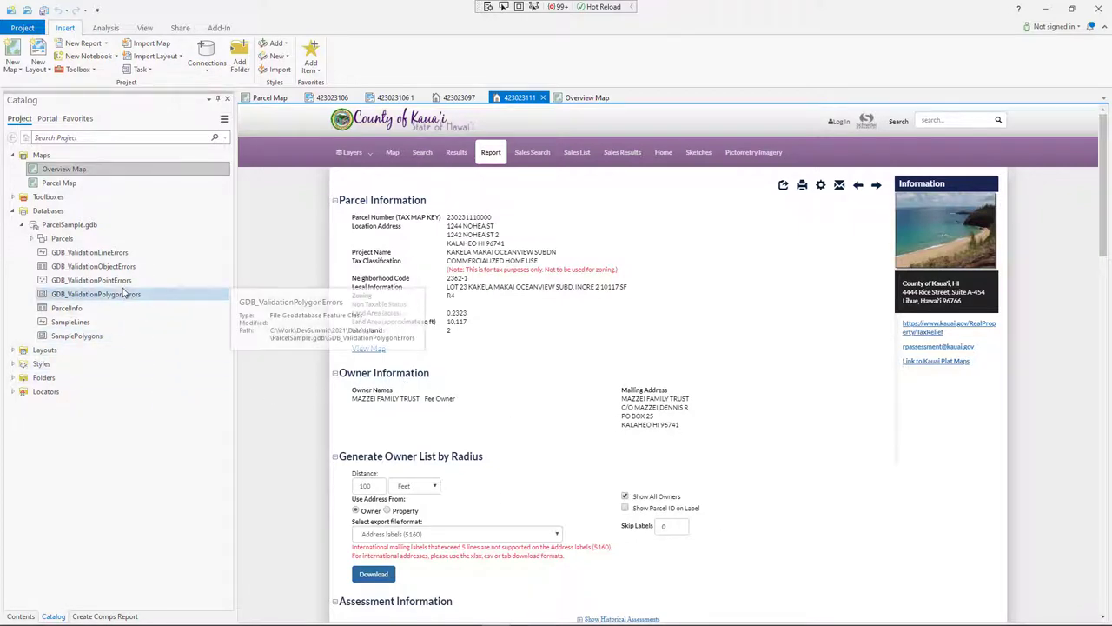
click(72, 267)
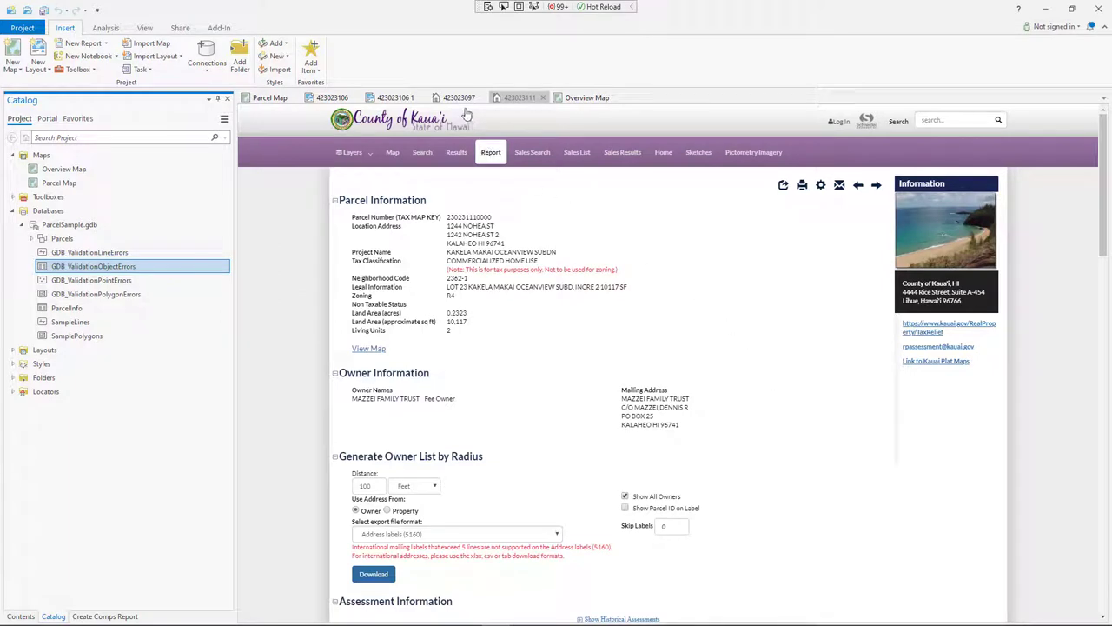
click(504, 99)
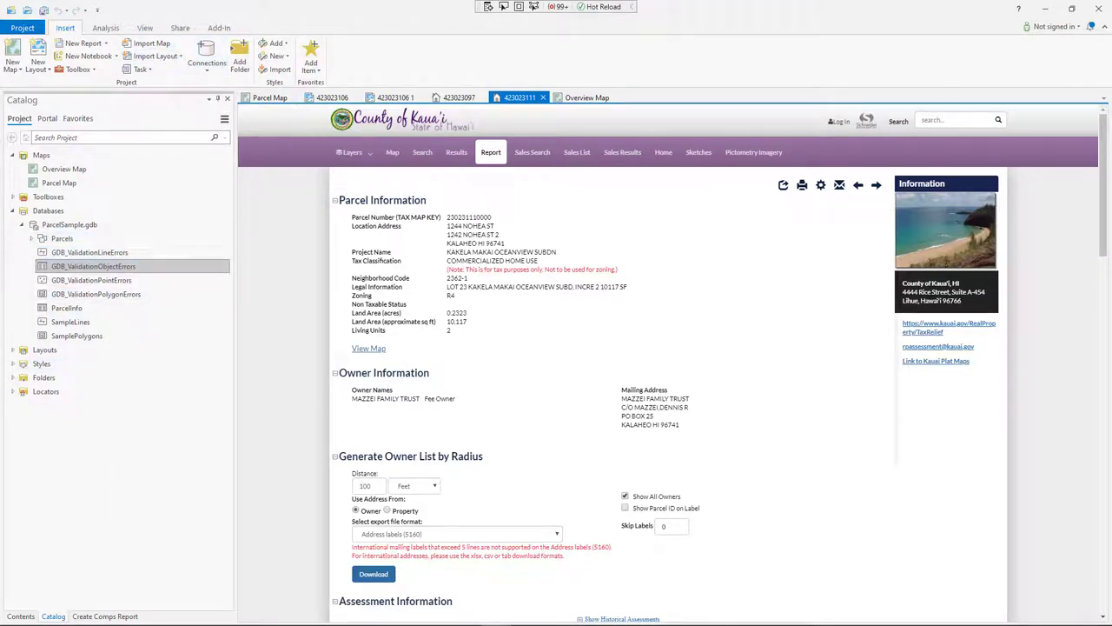
- Advance the slideshow to the 'ArcGIS Pro is built on a WPF based GUI' slide
mouse_move(86, 606)
click(729, 491)
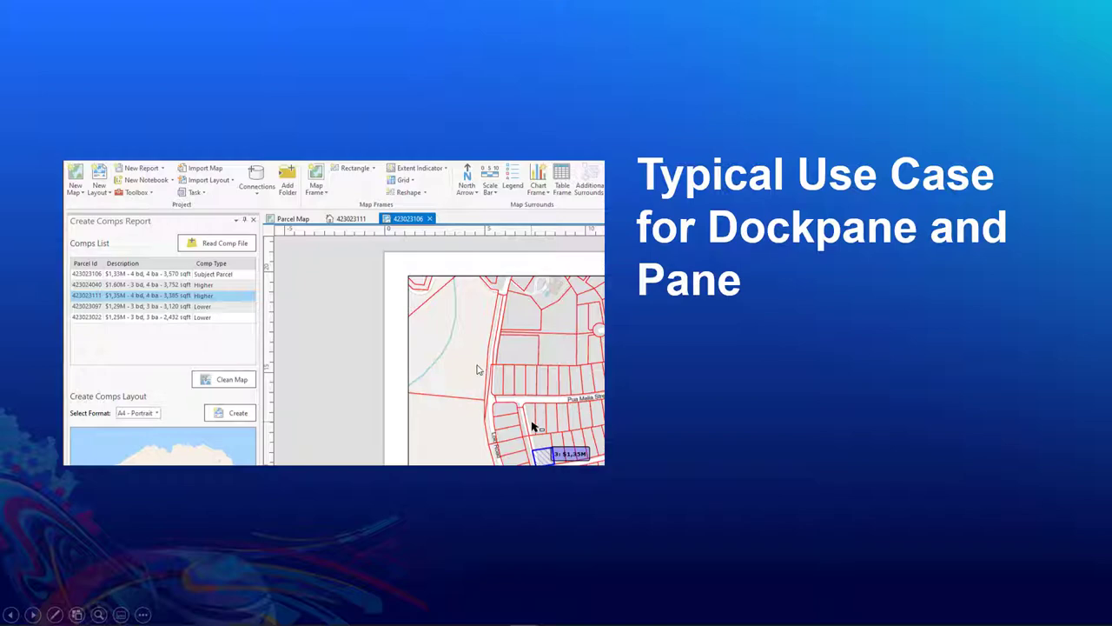
key(Right)
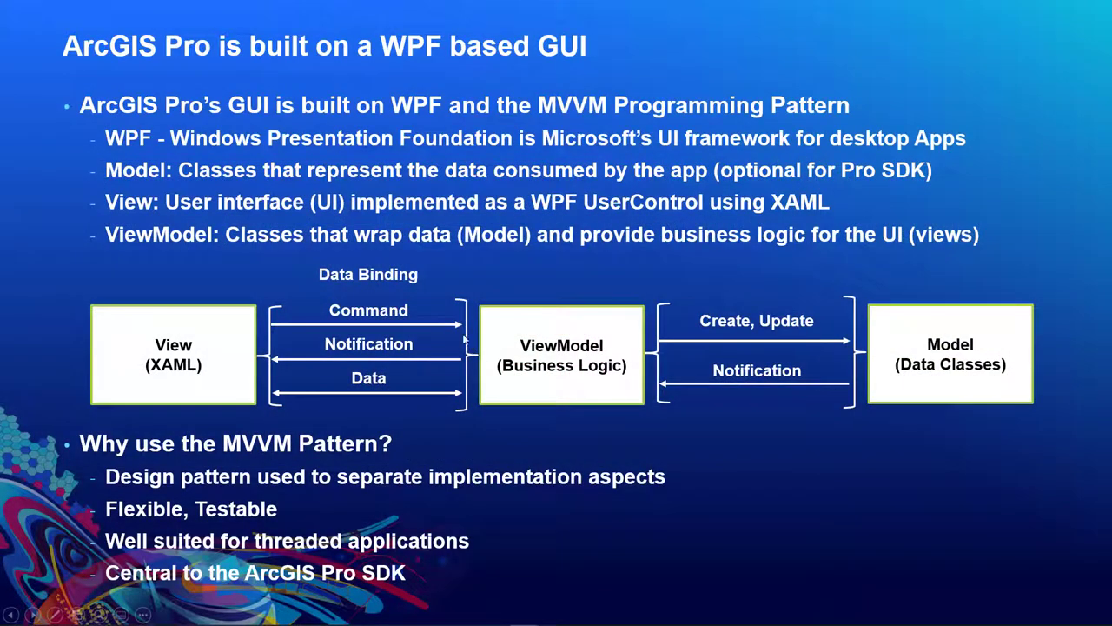
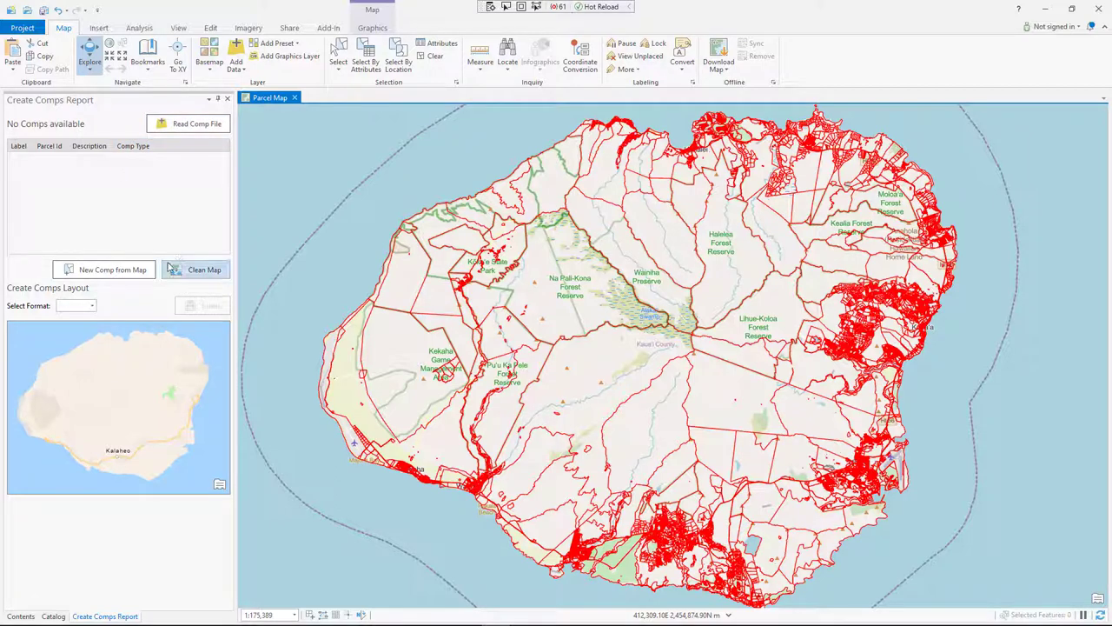
- Load the comps from CompsKakelaMakai.csv in the Island folder onto the parcel map
click(183, 126)
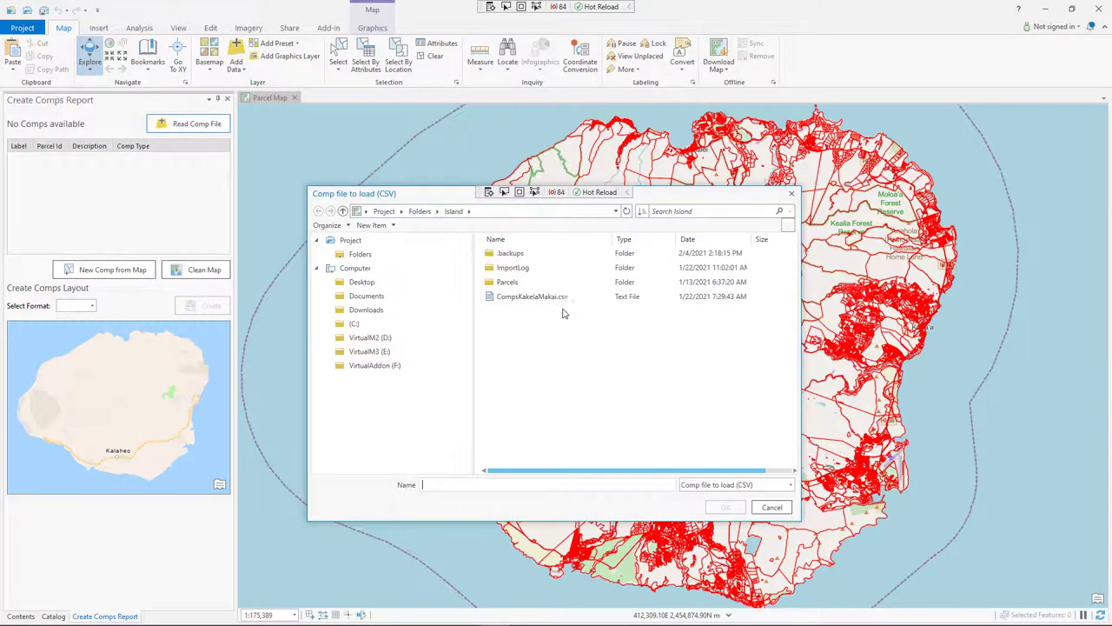
click(563, 301)
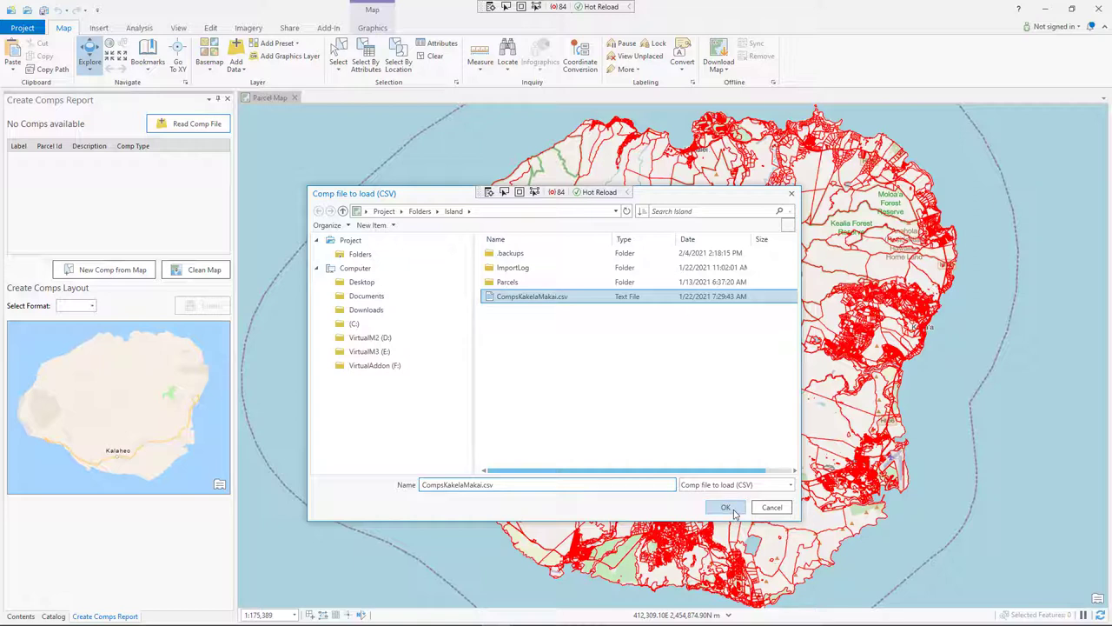
click(728, 508)
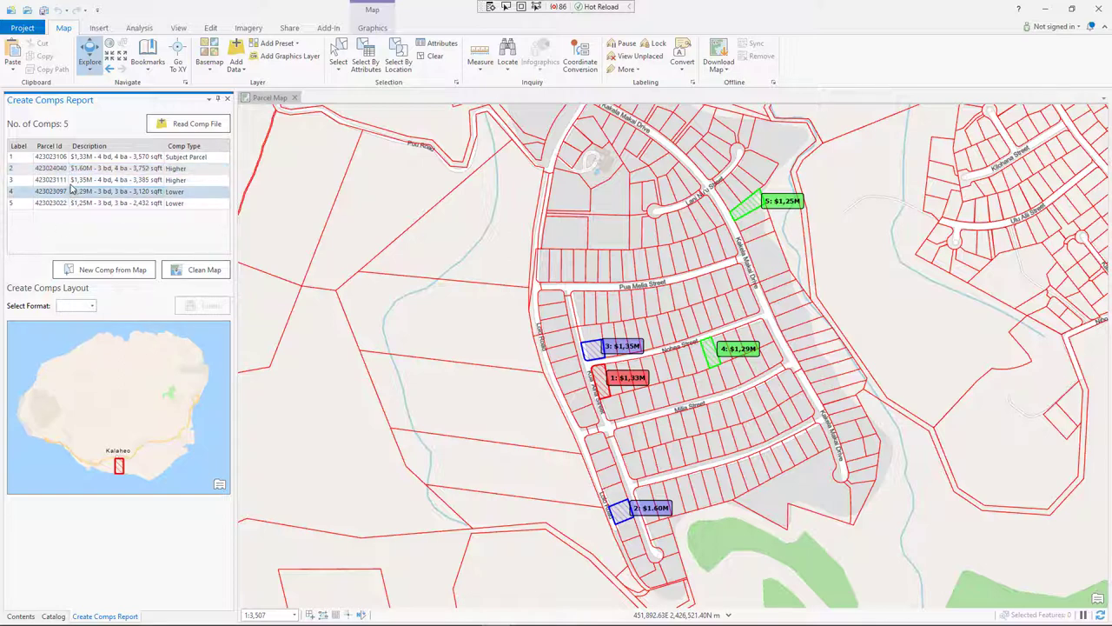
- Select comp 2, the $1.60M comp, in the comps list and bring up its actions
click(21, 170)
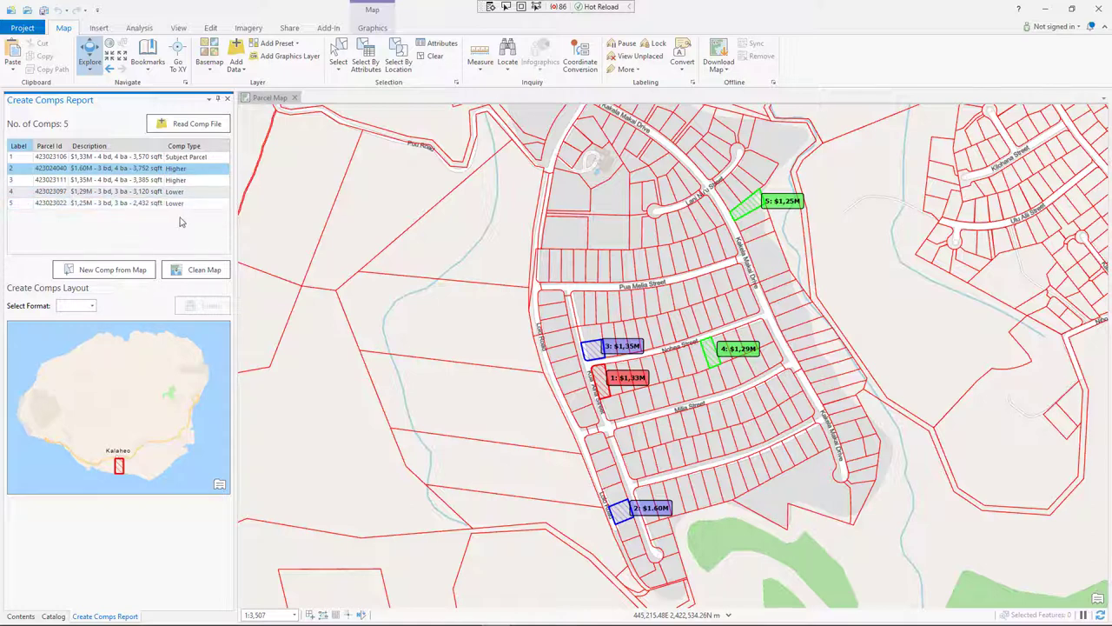
right_click(32, 175)
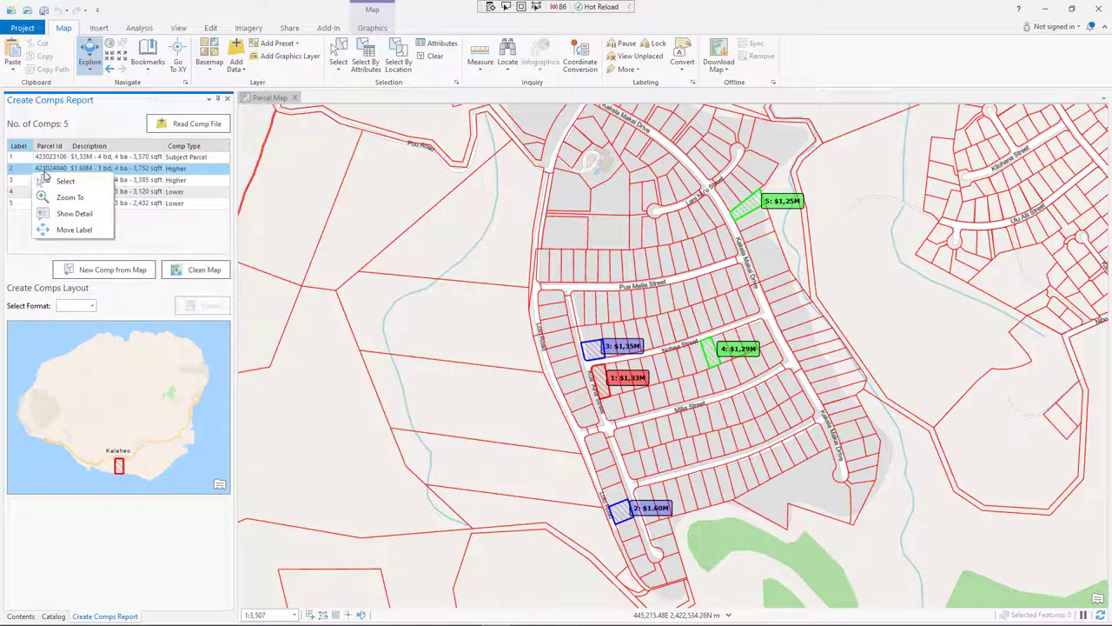
- Open comp 2's County of Kaua'i report for parcel 423024040, accepting the terms, and review it
click(72, 214)
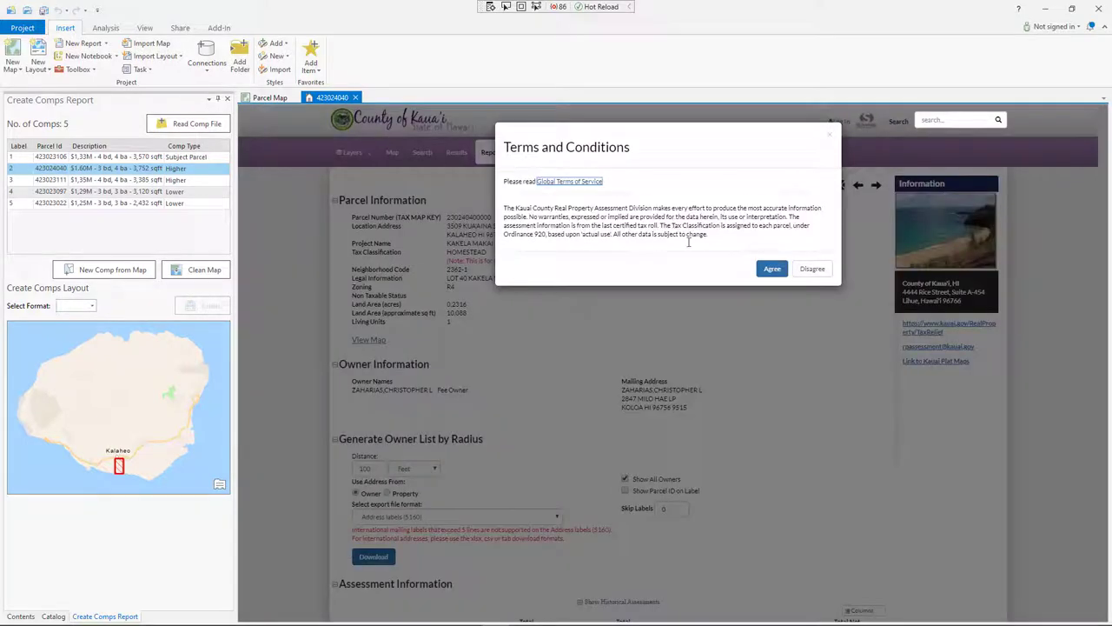
click(772, 268)
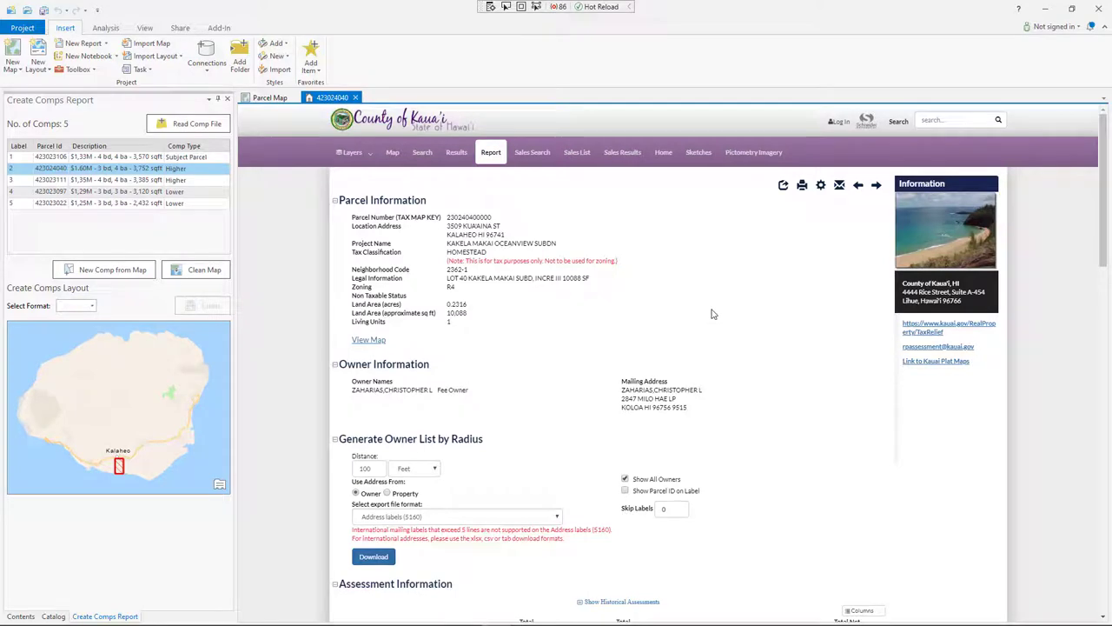
scroll(700, 328, down, 1)
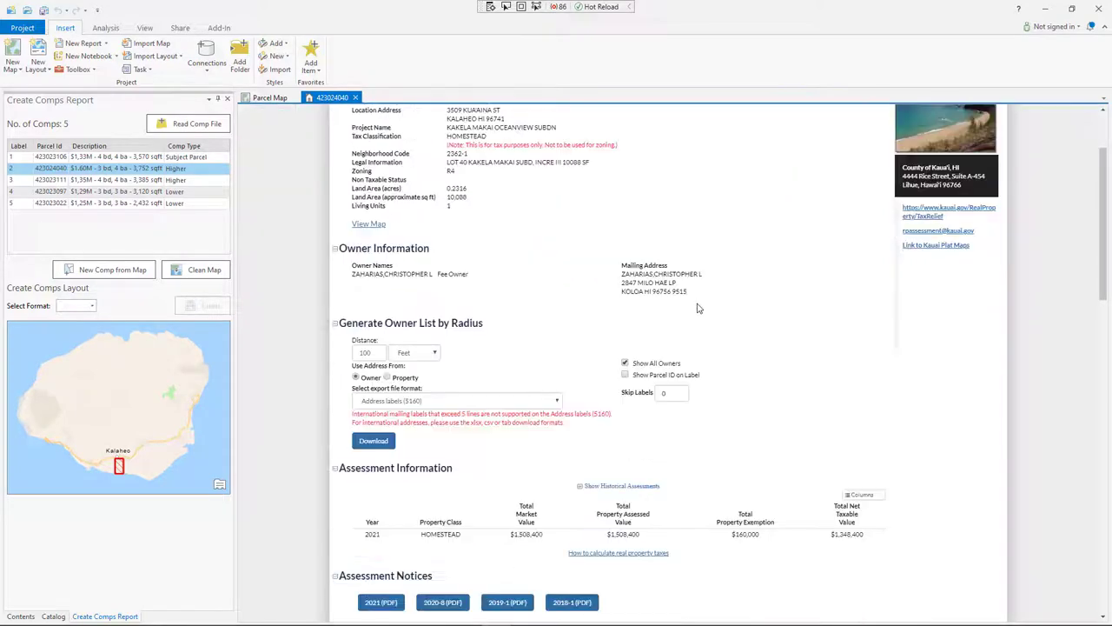
scroll(698, 307, down, 3)
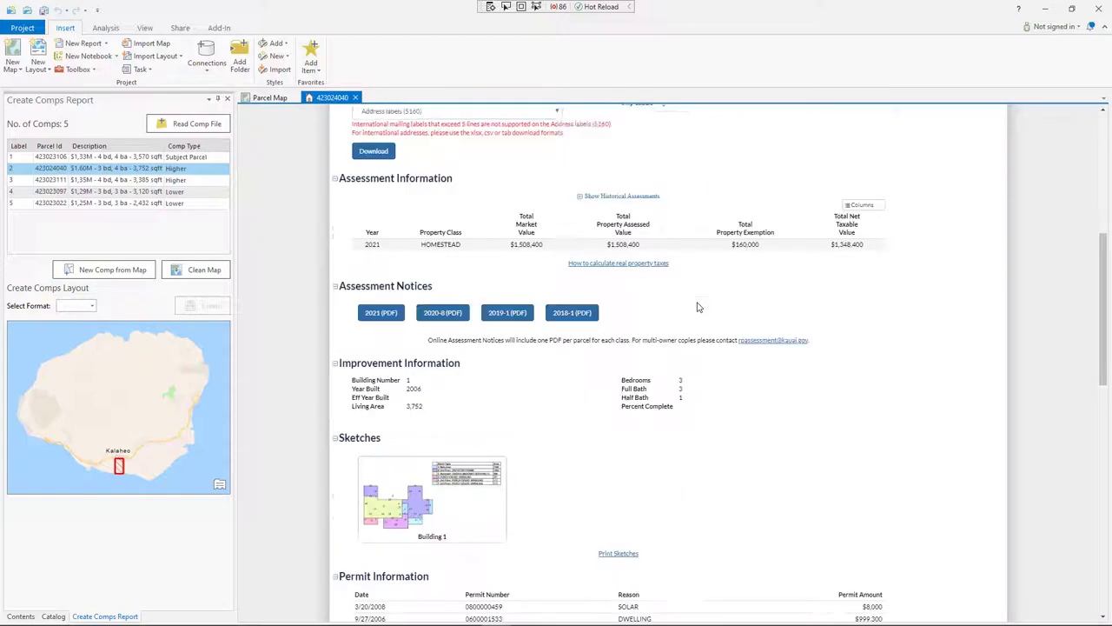
scroll(698, 307, down, 3)
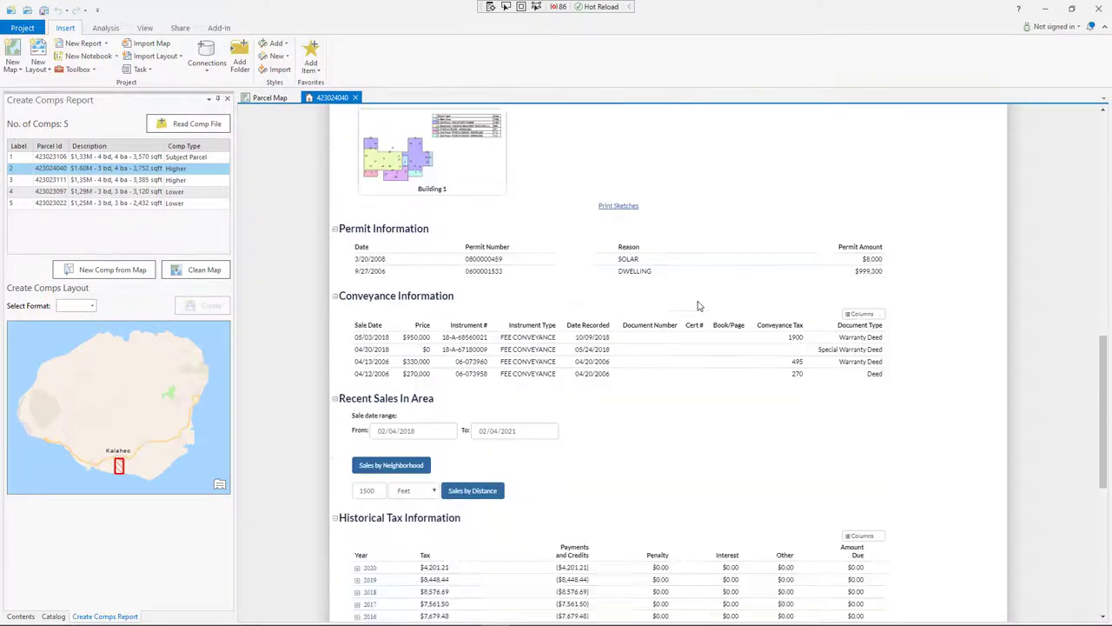
scroll(698, 306, down, 3)
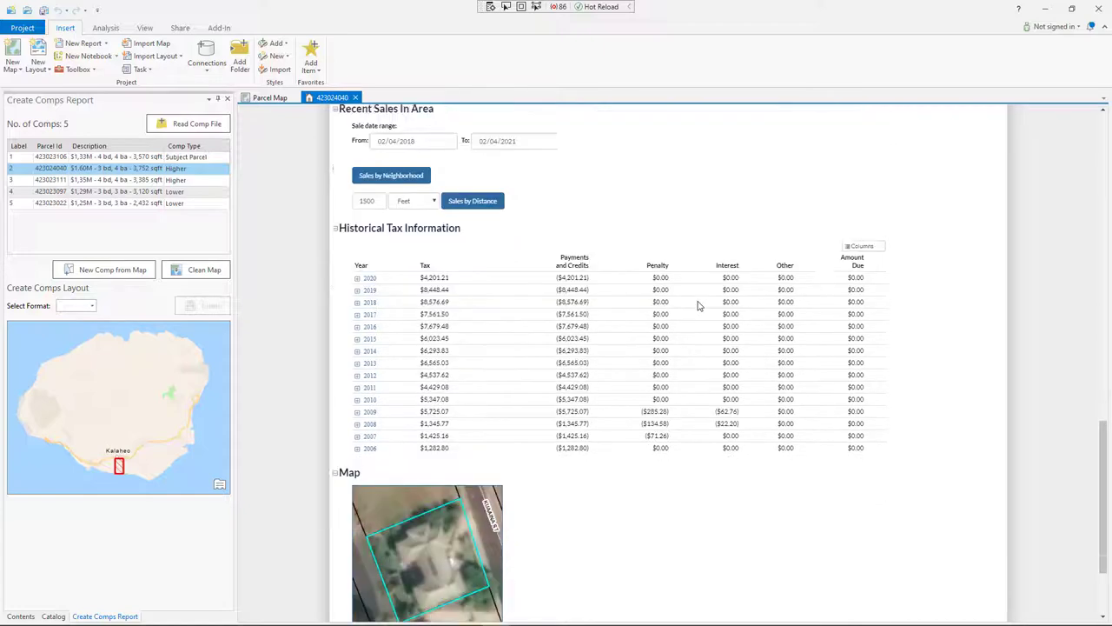
scroll(698, 306, up, 12)
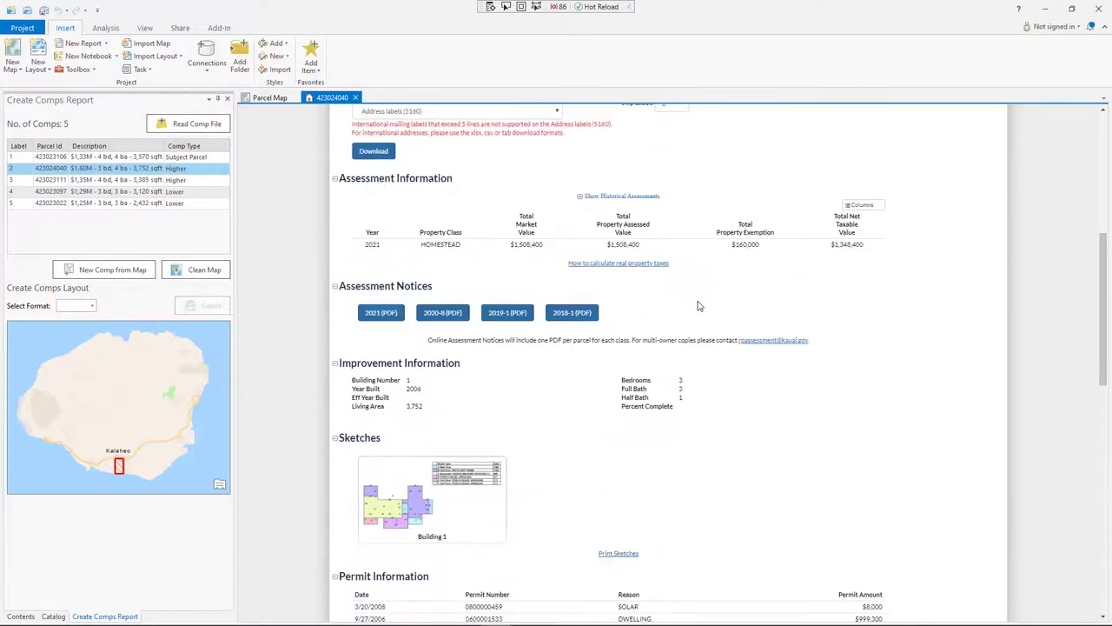
scroll(698, 306, up, 1)
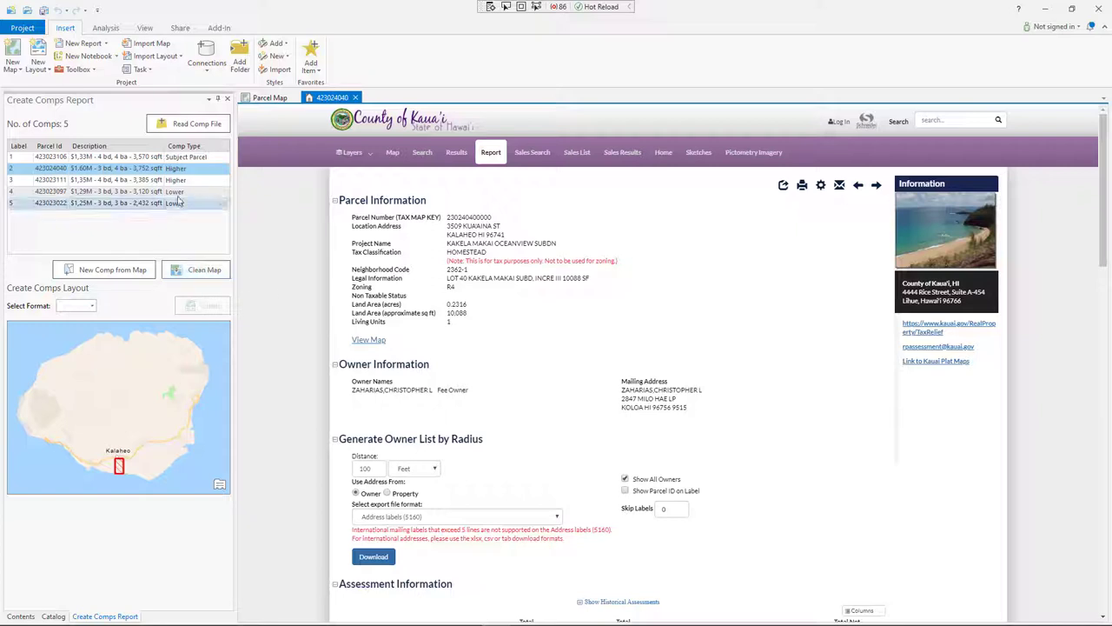
- Open the parcel report for comp 3, parcel 423023111, then bring up comp 3's actions again
right_click(12, 182)
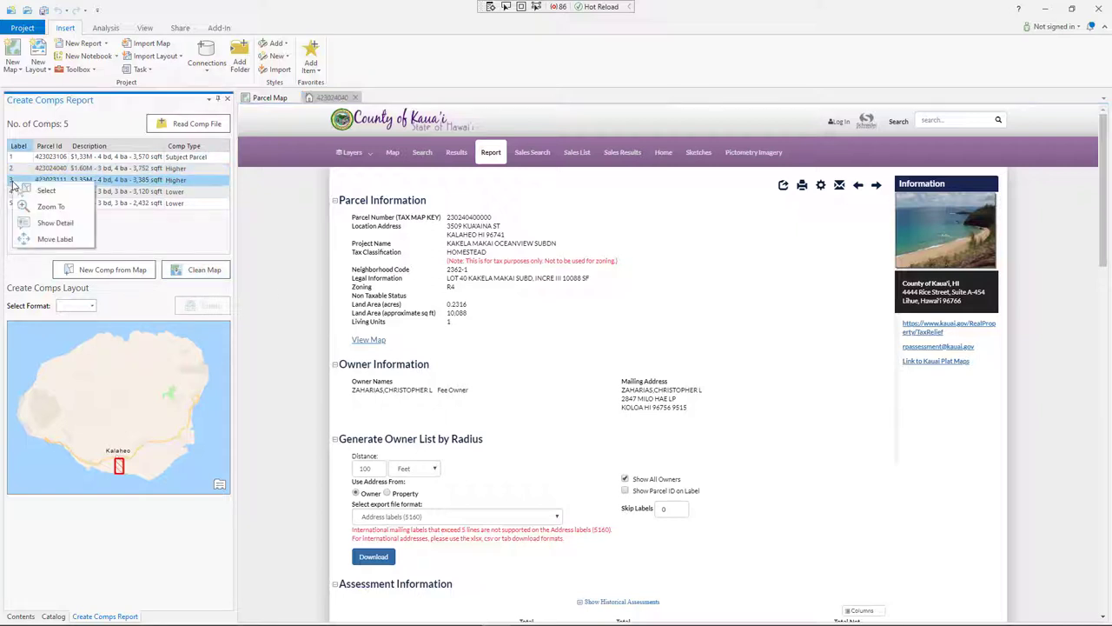
click(52, 222)
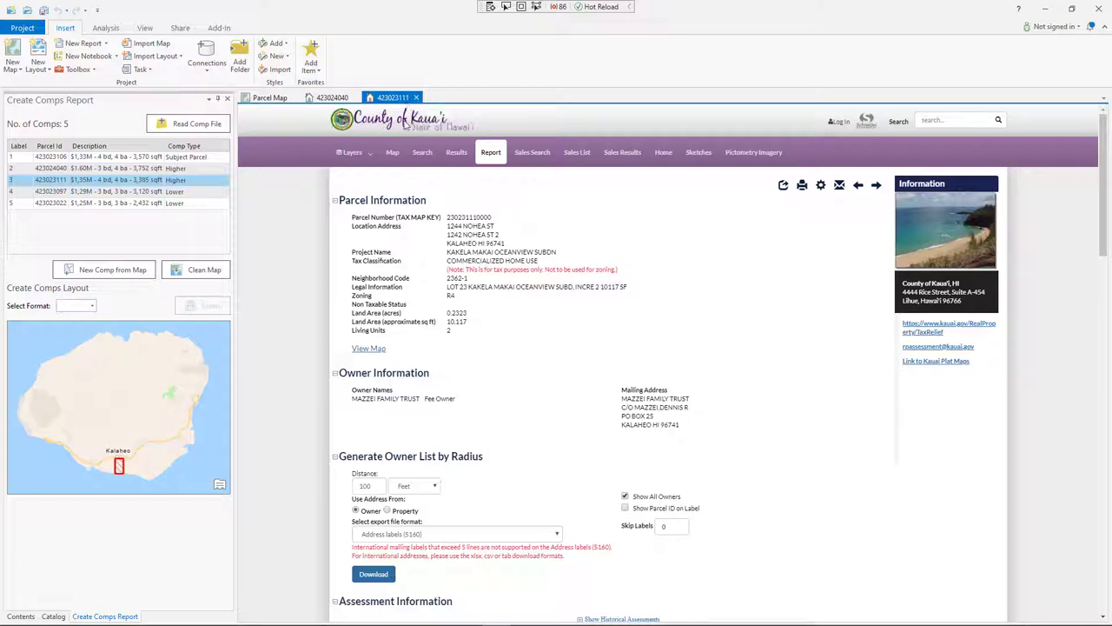
scroll(545, 337, down, 3)
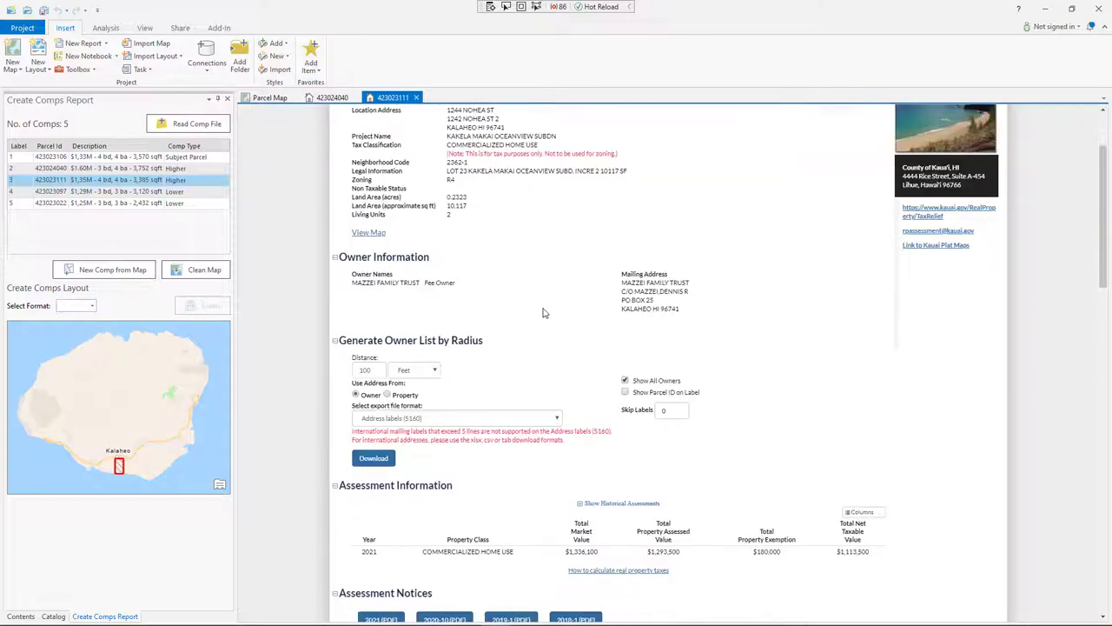
click(54, 181)
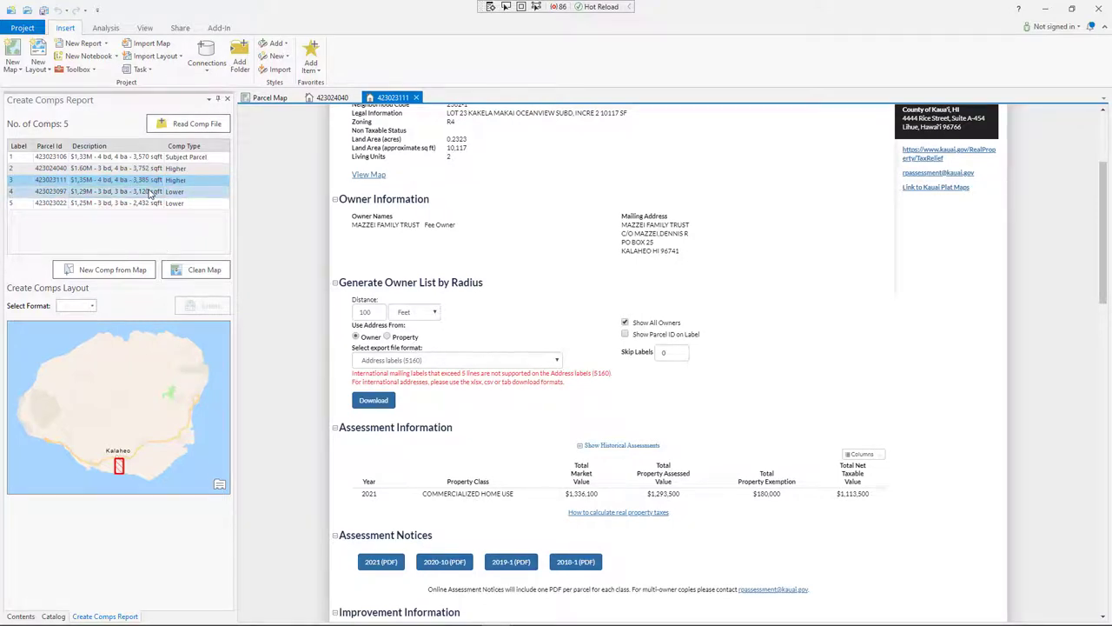
right_click(15, 183)
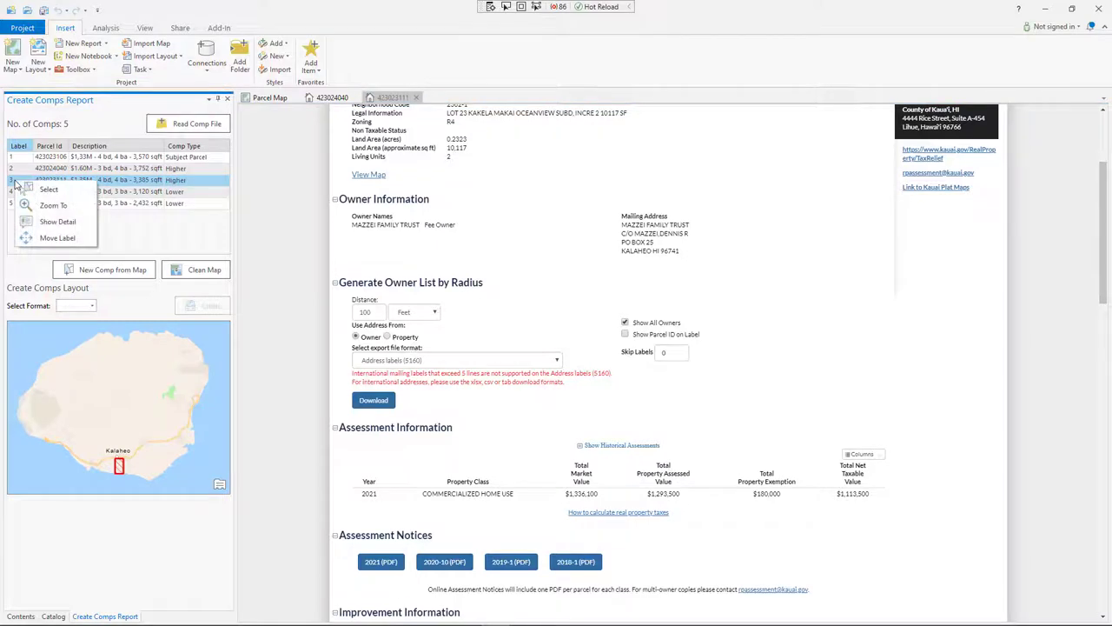
- Move labels 3, 2 and 1 so labels 1 and 2 sit left of their parcels
click(58, 238)
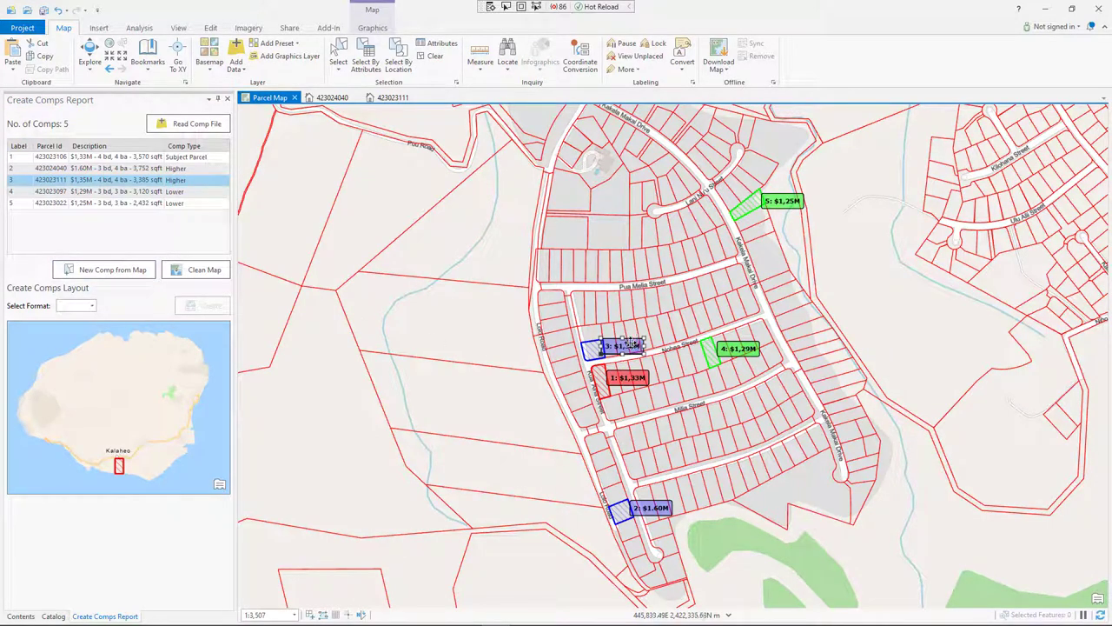
drag(627, 346, 638, 345)
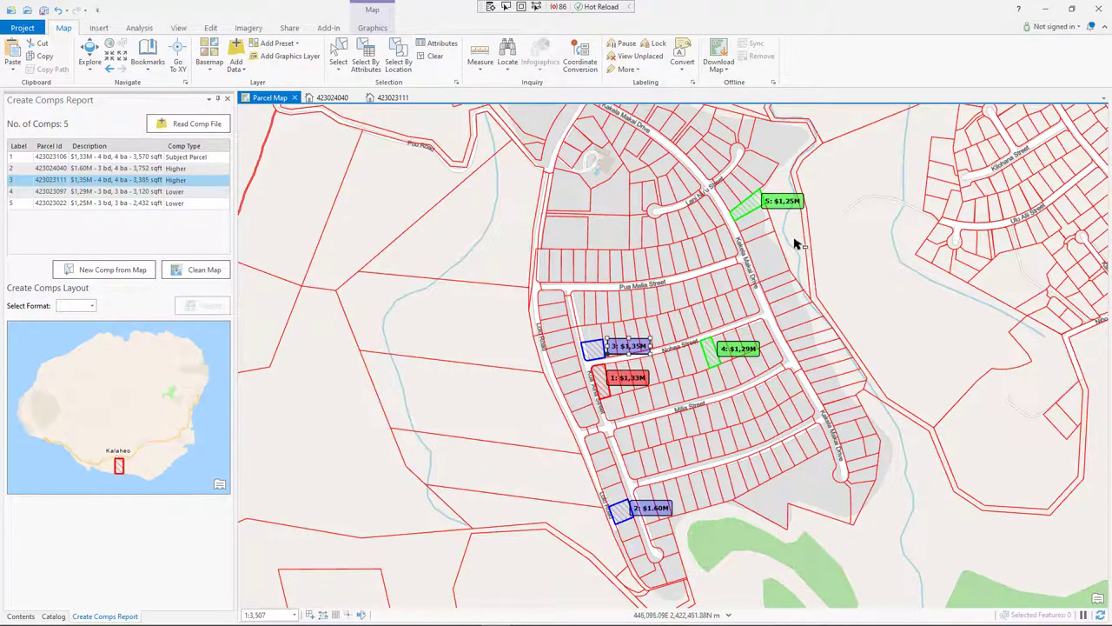
click(649, 508)
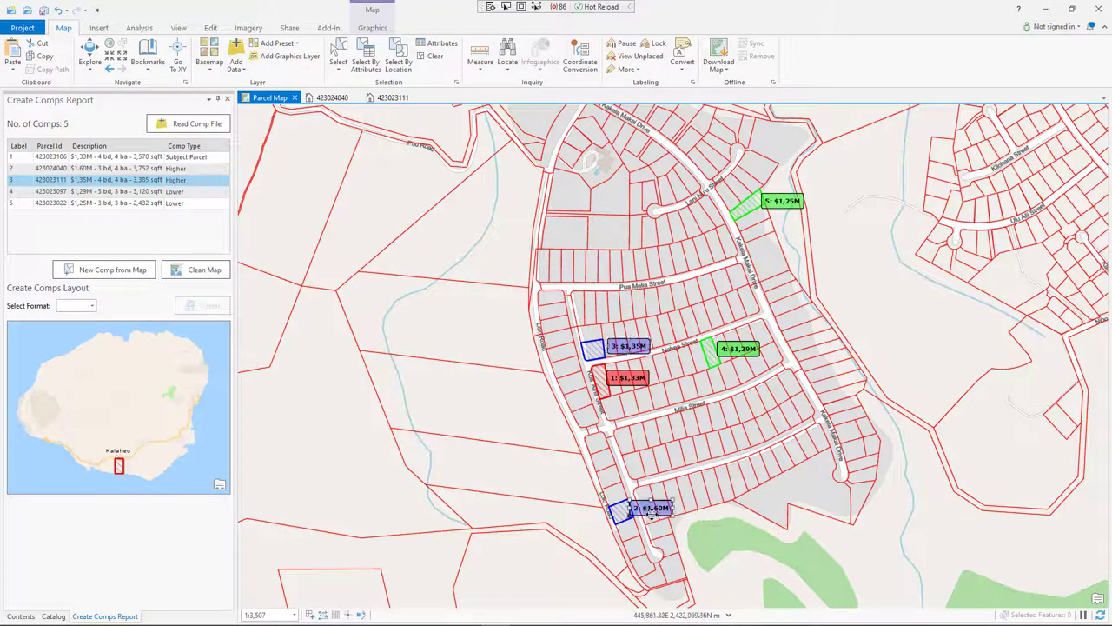
drag(648, 508, 563, 492)
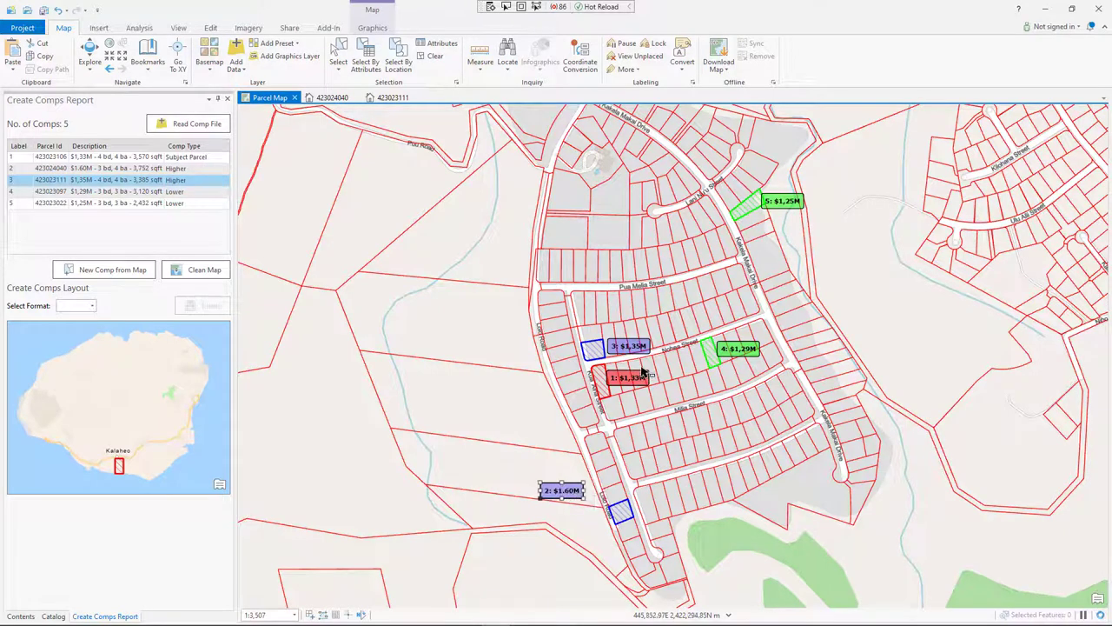
drag(643, 372, 529, 389)
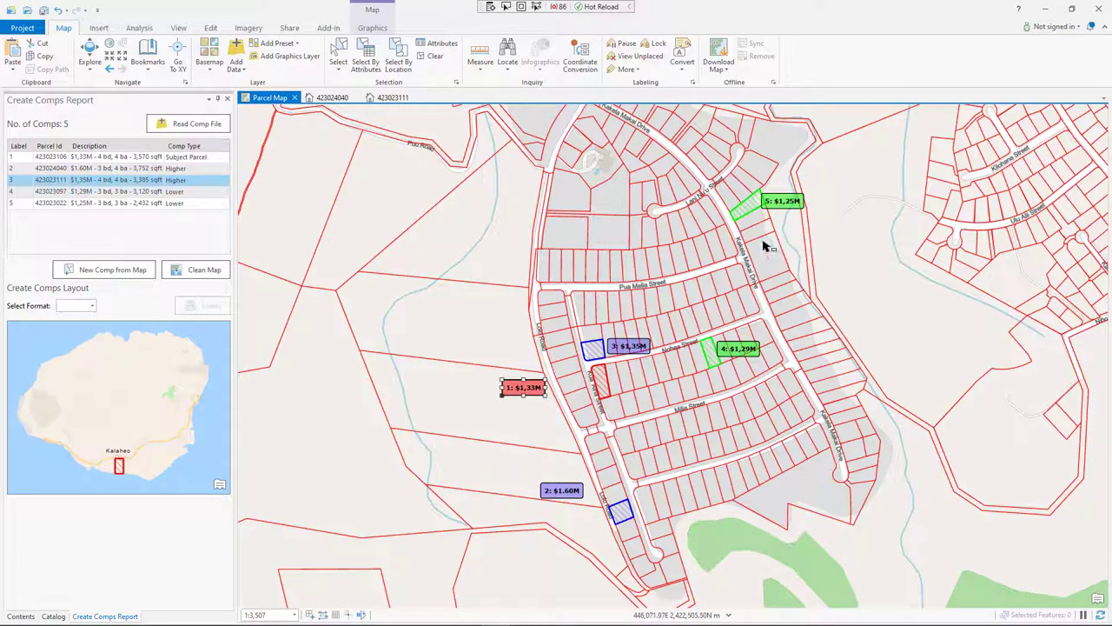
- Change comp 5's Description price from $1,25M to $1,20M in the comps grid
click(93, 205)
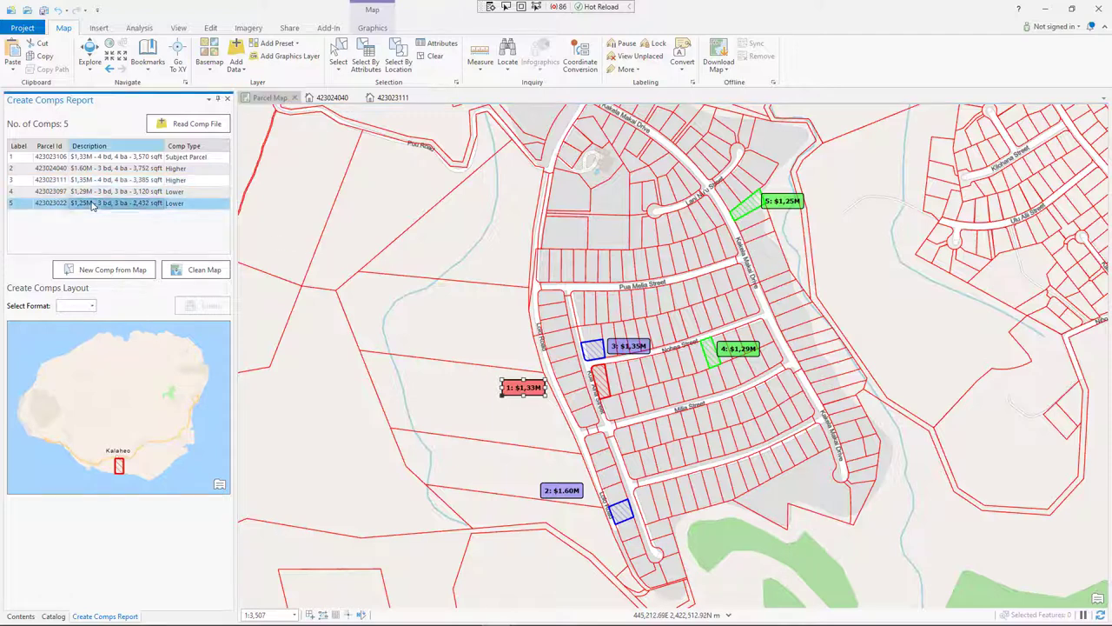
double_click(96, 203)
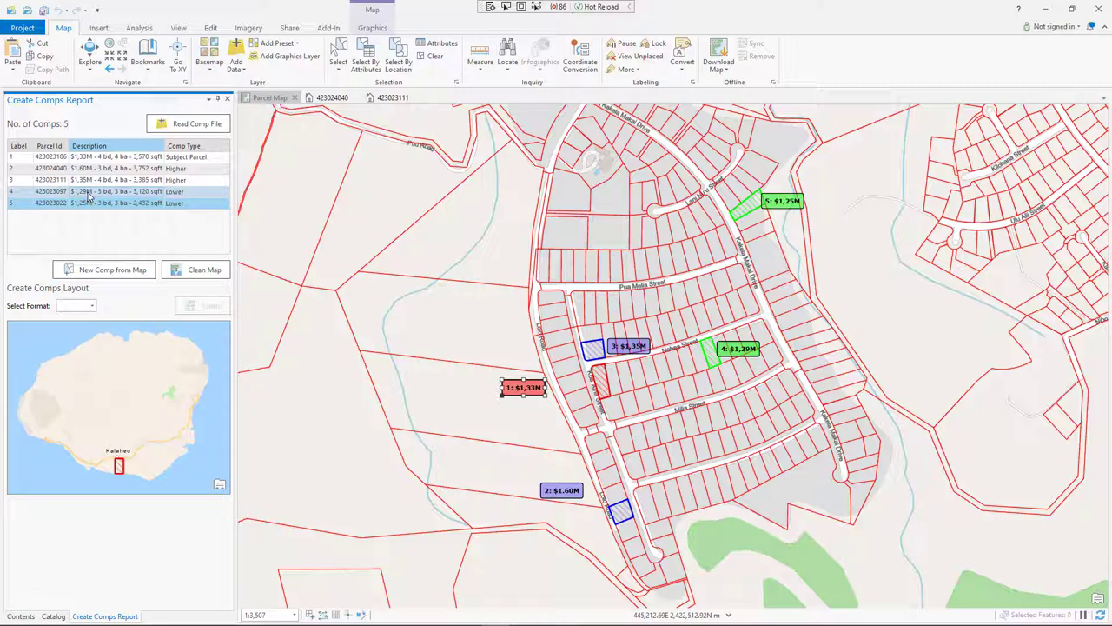
double_click(85, 193)
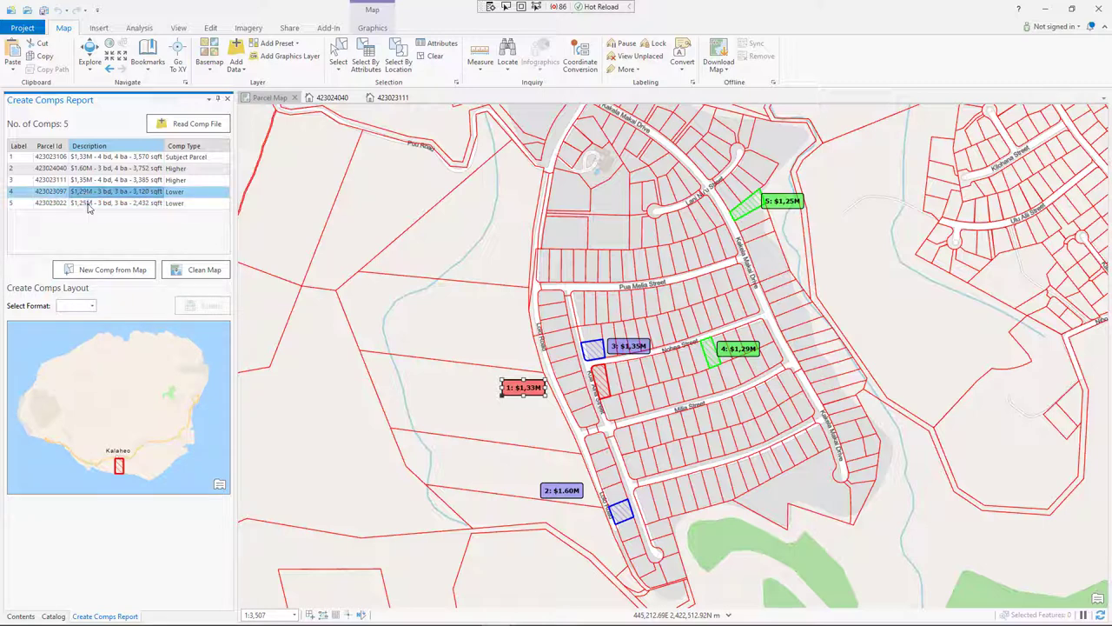
click(90, 205)
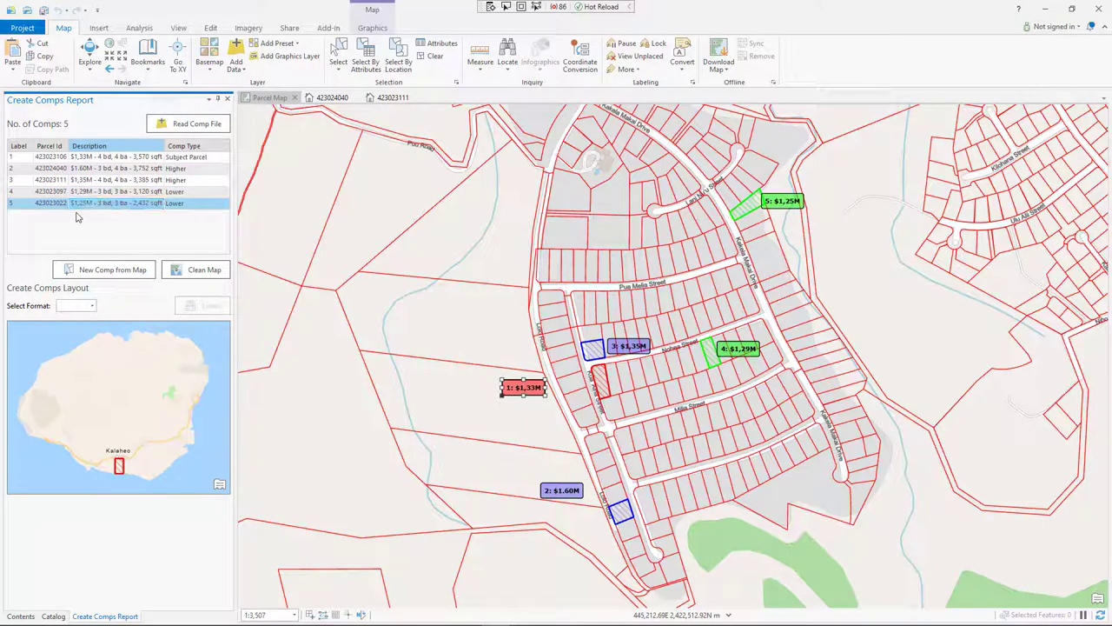
click(84, 209)
click(89, 204)
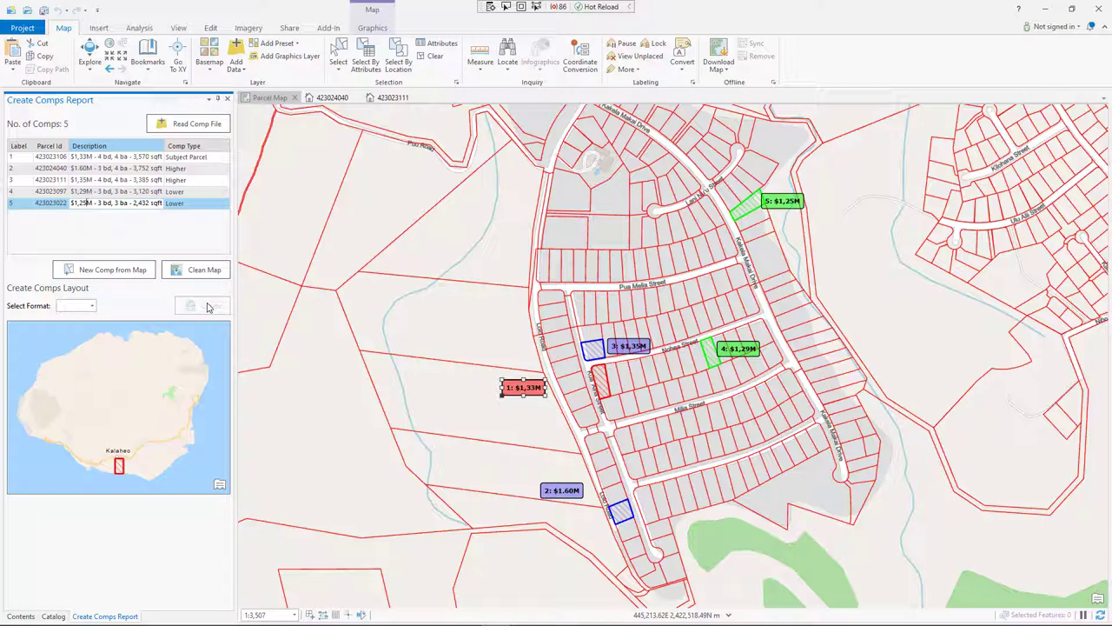
key(BackSpace)
text(0)
key(Return)
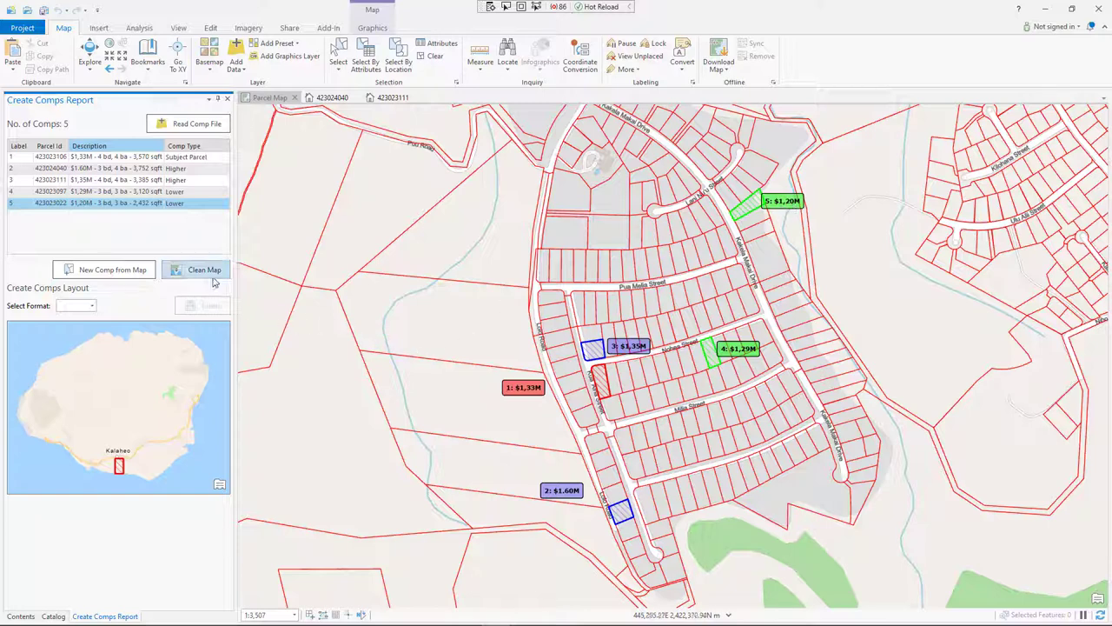
- Add a parcel picked on the Parcel Map as comp 6 at $1.10M
click(115, 271)
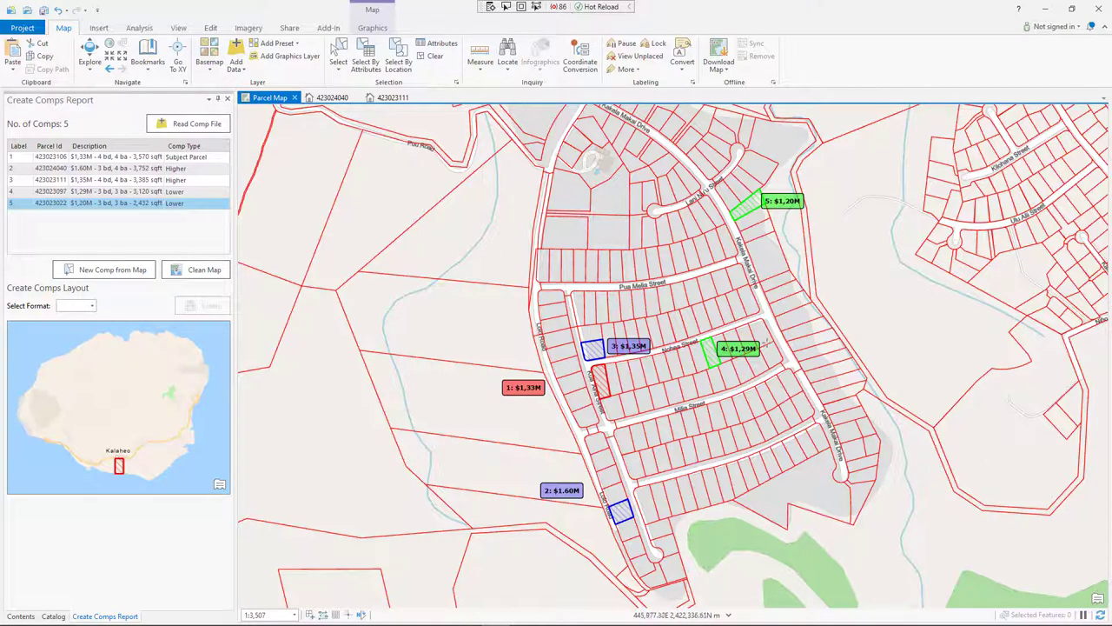
click(679, 297)
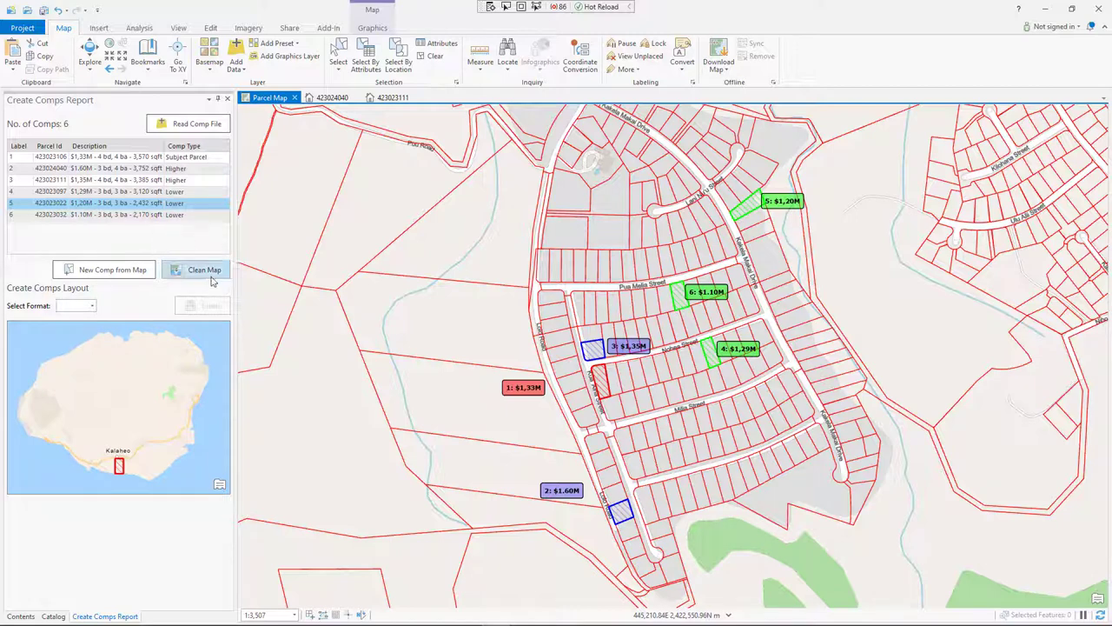
- Create the comps layout in A4 - Portrait format, then advance to the MVVM Key Concepts slide
click(91, 306)
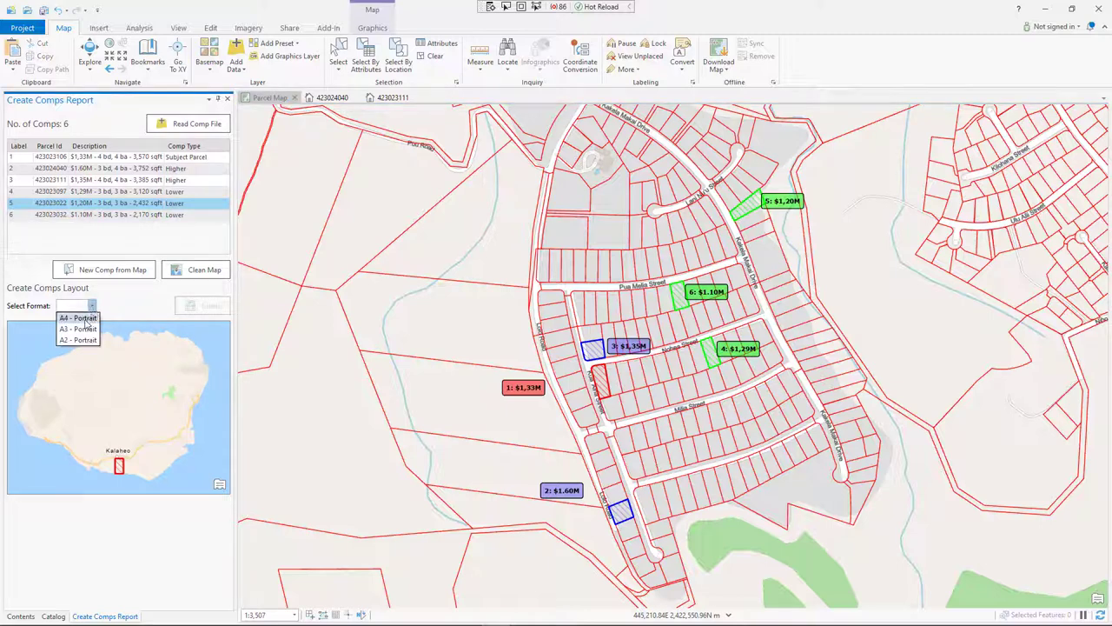
click(87, 318)
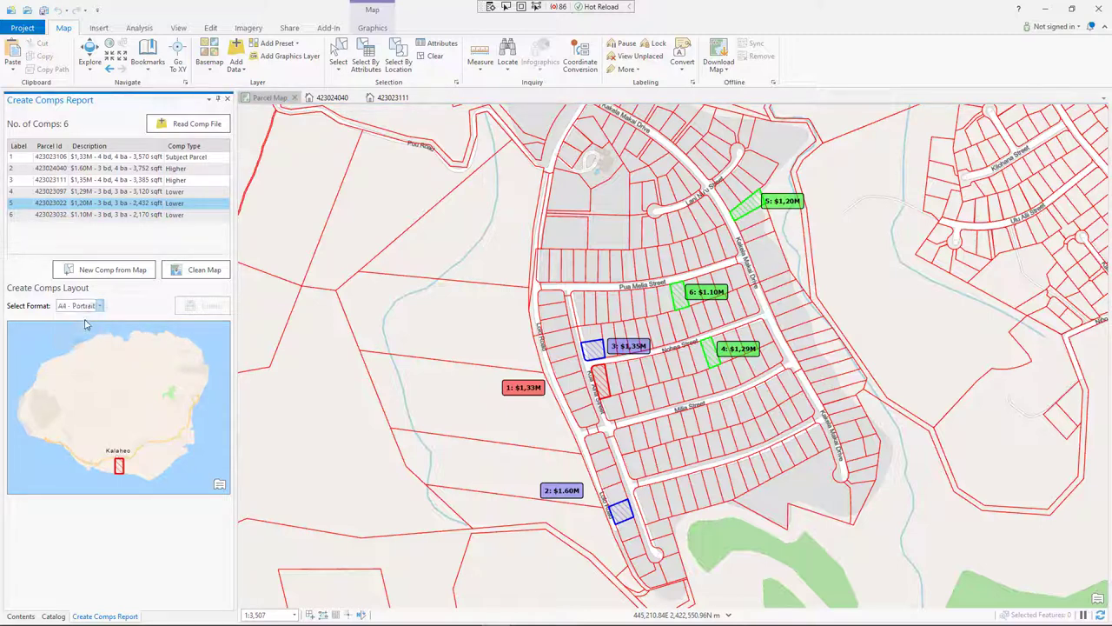
click(208, 311)
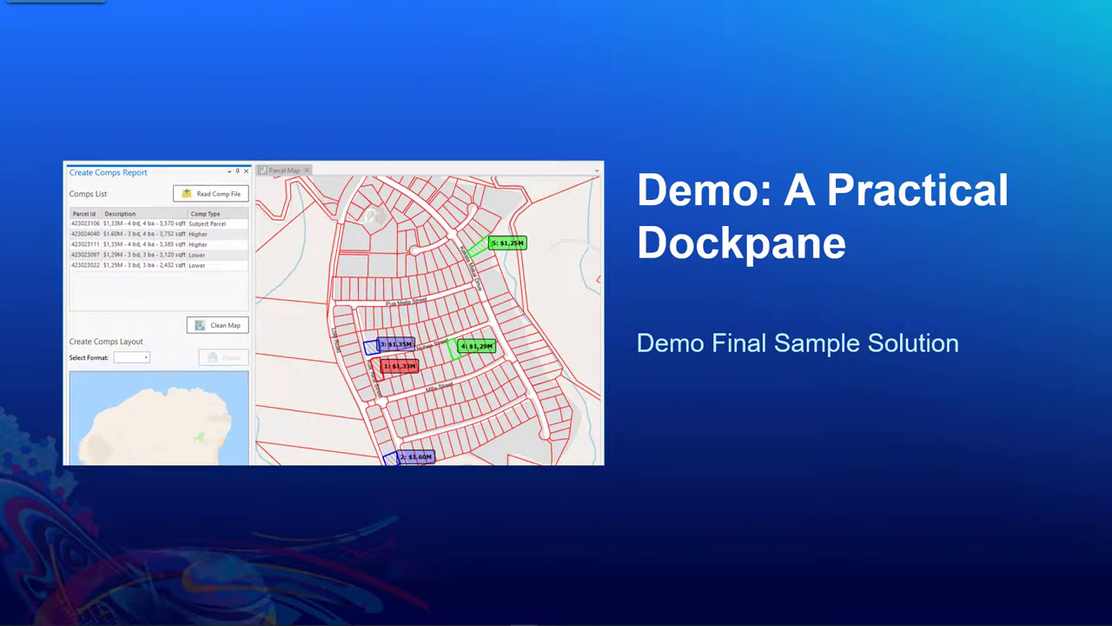
key(Right)
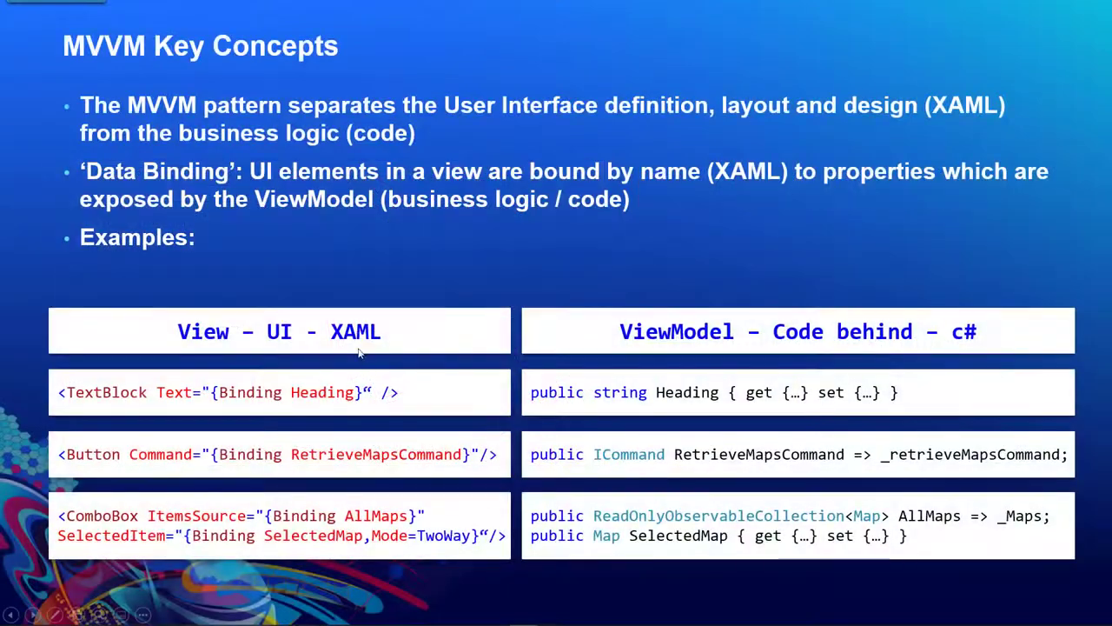